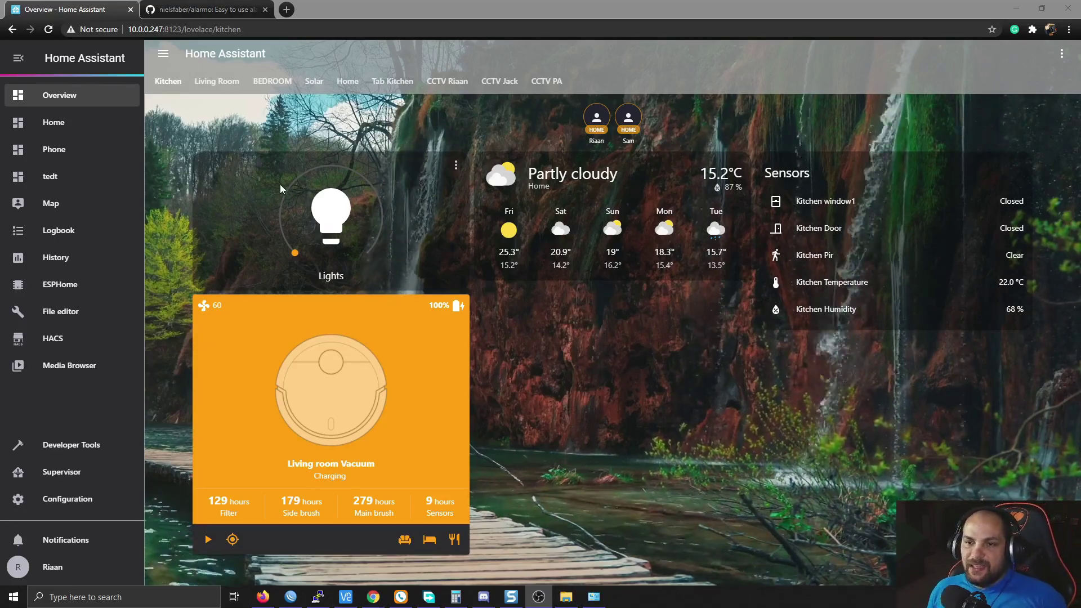
Switch from the Home Assistant kitchen dashboard to the nielsfaber/alarmo GitHub tab
{"action": "left_click", "coordinate": [215, 12]}
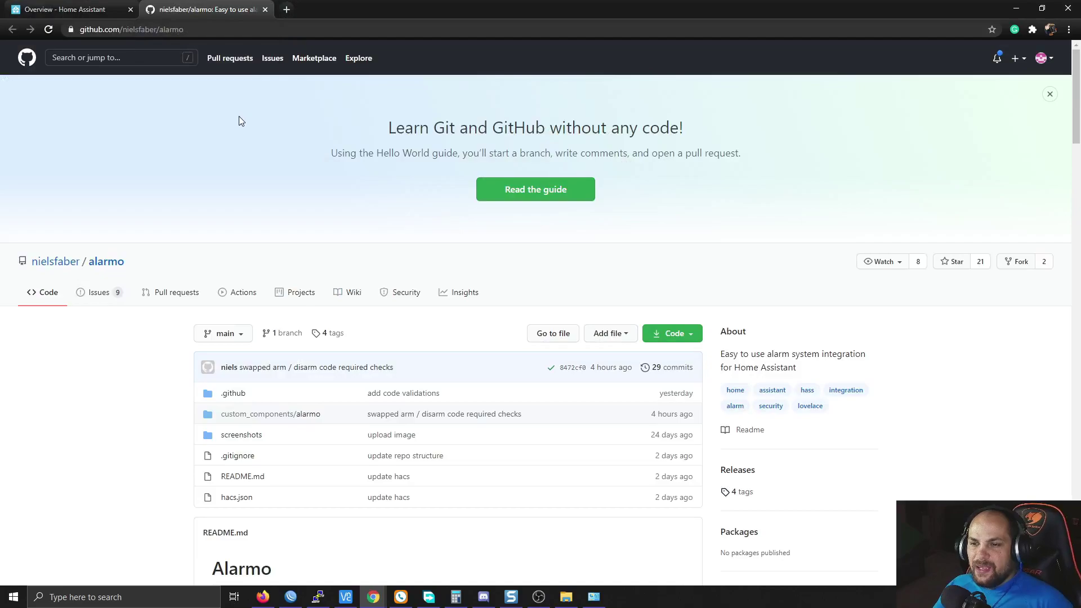
Scroll the alarmo README down to Installation and follow the latest release link
{"action": "mouse_move", "coordinate": [31, 266]}
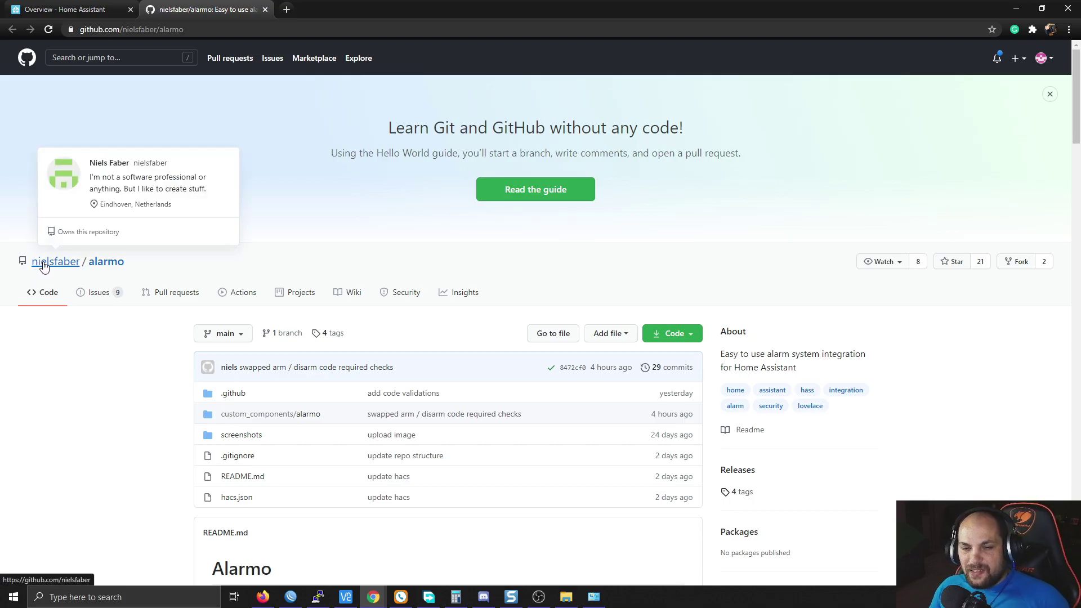
{"action": "scroll", "coordinate": [89, 422], "scroll_direction": "down", "scroll_amount": 3}
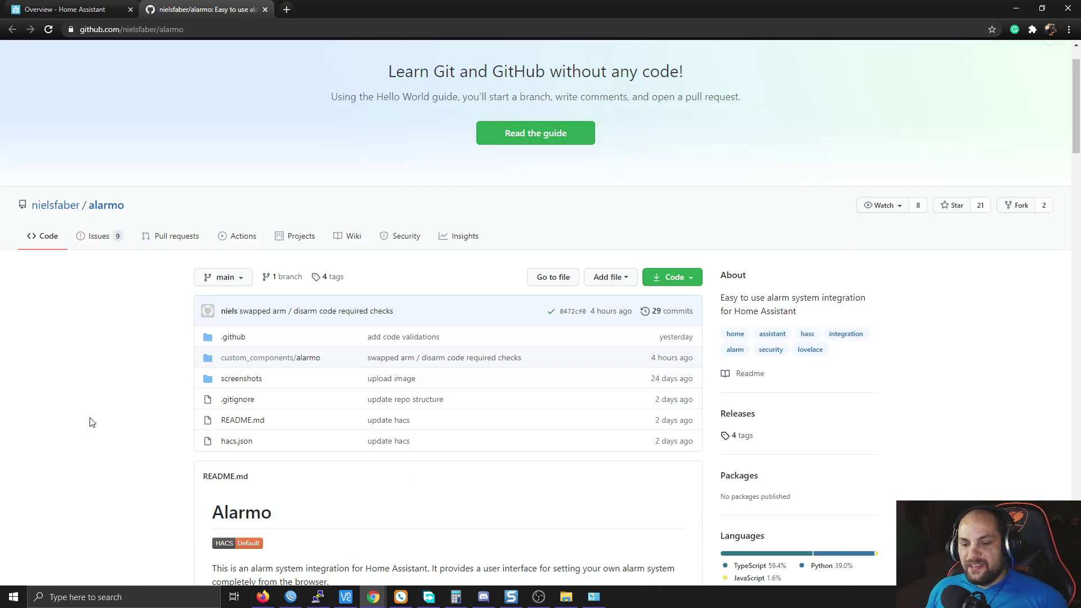
{"action": "scroll", "coordinate": [92, 423], "scroll_direction": "down", "scroll_amount": 2}
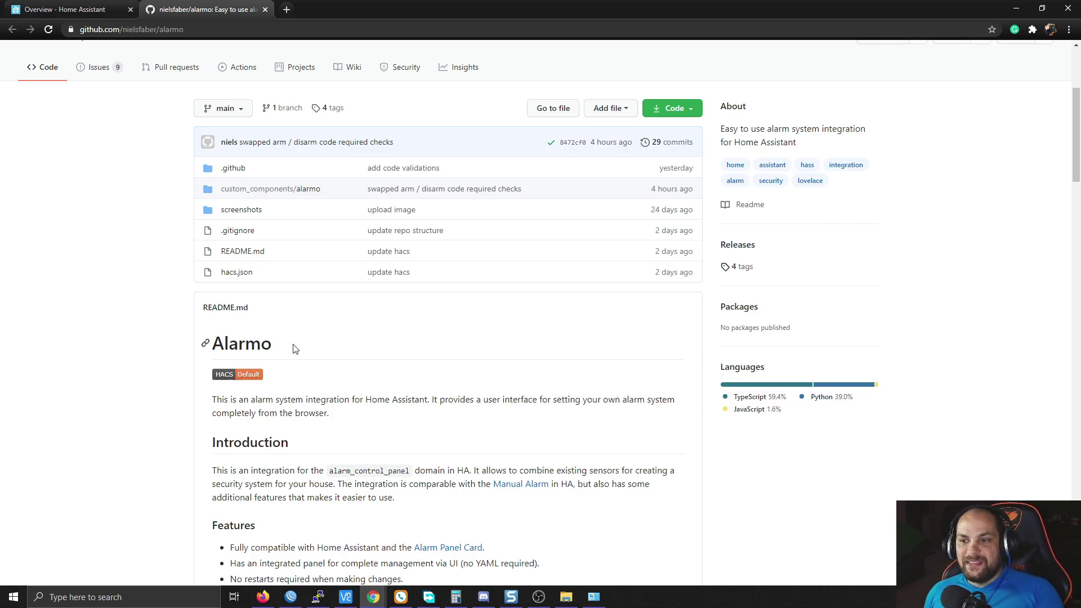
{"action": "scroll", "coordinate": [293, 349], "scroll_direction": "down", "scroll_amount": 7}
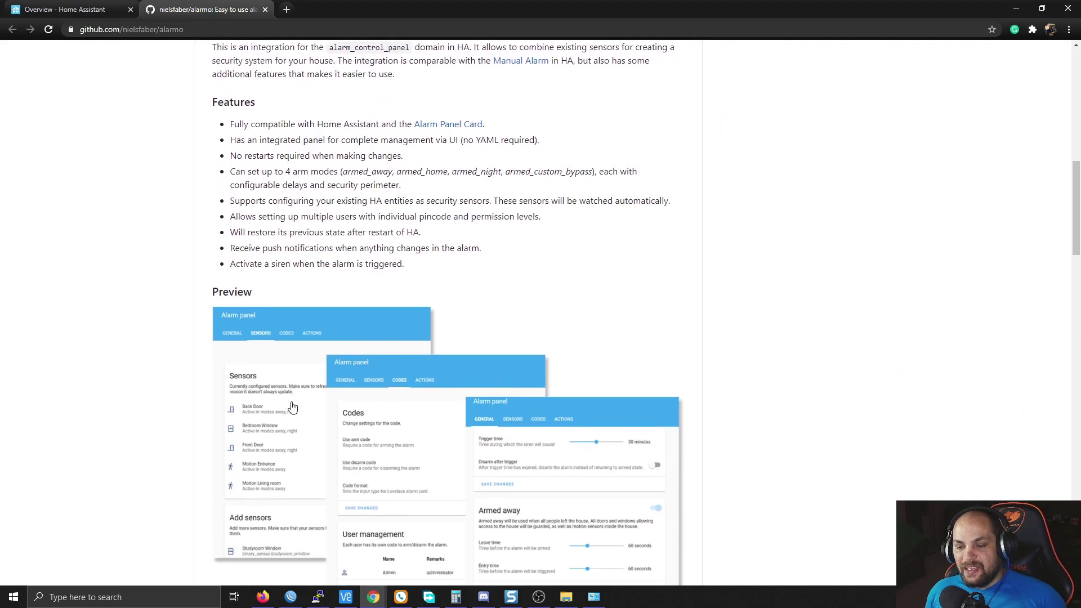
{"action": "scroll", "coordinate": [292, 406], "scroll_direction": "down", "scroll_amount": 7}
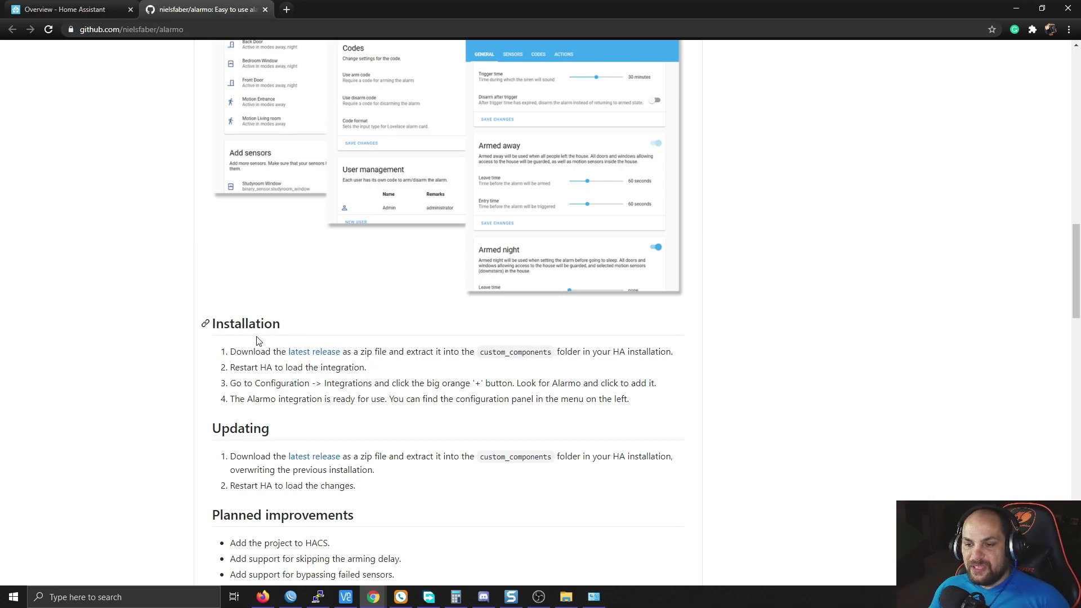
{"action": "left_click", "coordinate": [323, 353]}
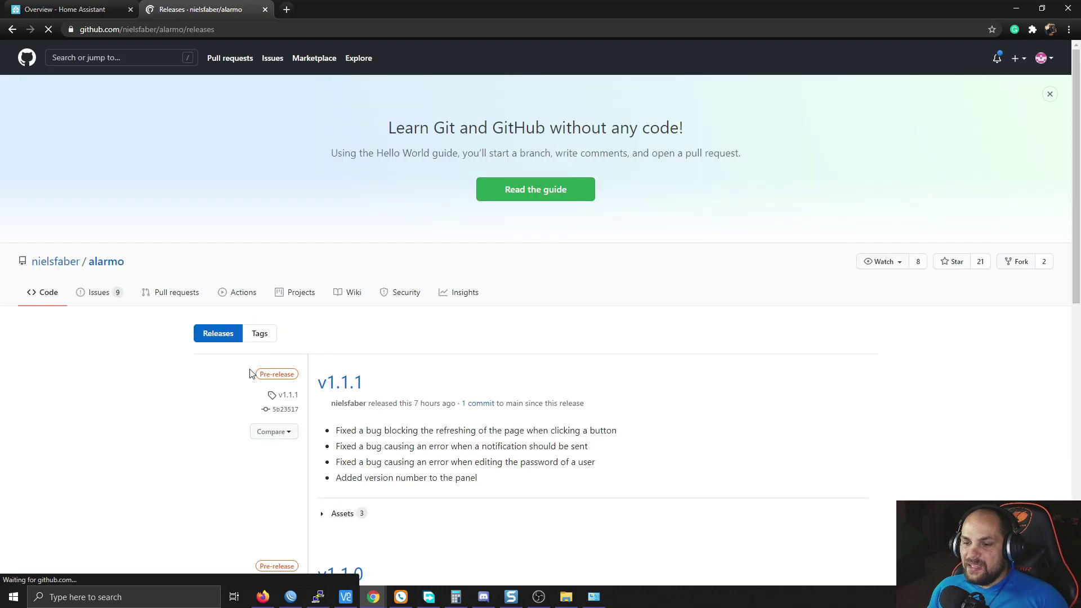
Expand the v1.1.1 release assets and download alarmo.zip (39.6 KB)
{"action": "scroll", "coordinate": [414, 448], "scroll_direction": "down", "scroll_amount": 4}
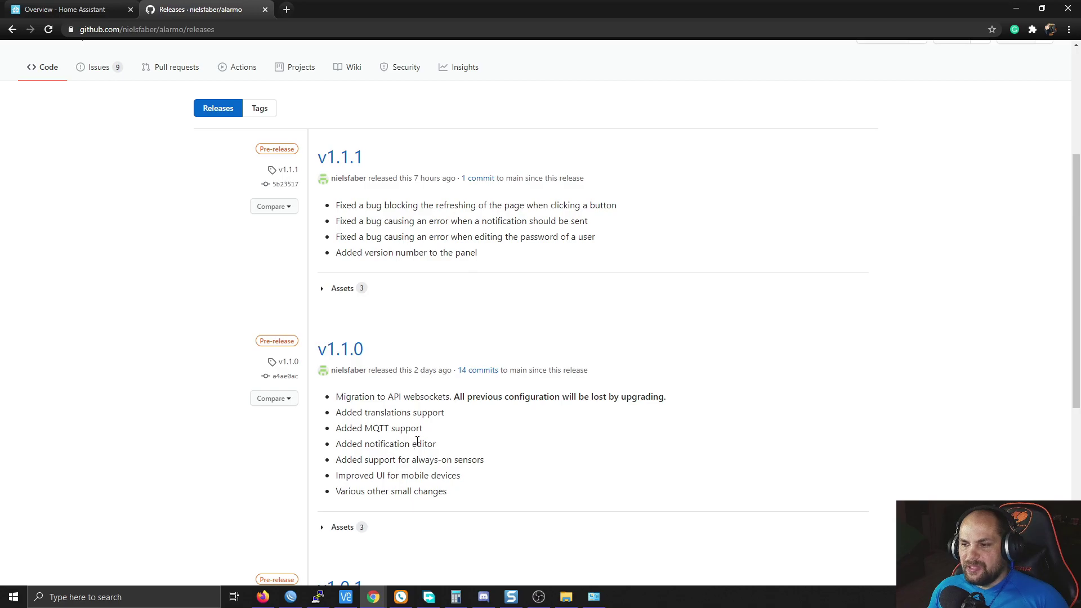
{"action": "scroll", "coordinate": [415, 441], "scroll_direction": "down", "scroll_amount": 3}
{"action": "scroll", "coordinate": [394, 394], "scroll_direction": "up", "scroll_amount": 3}
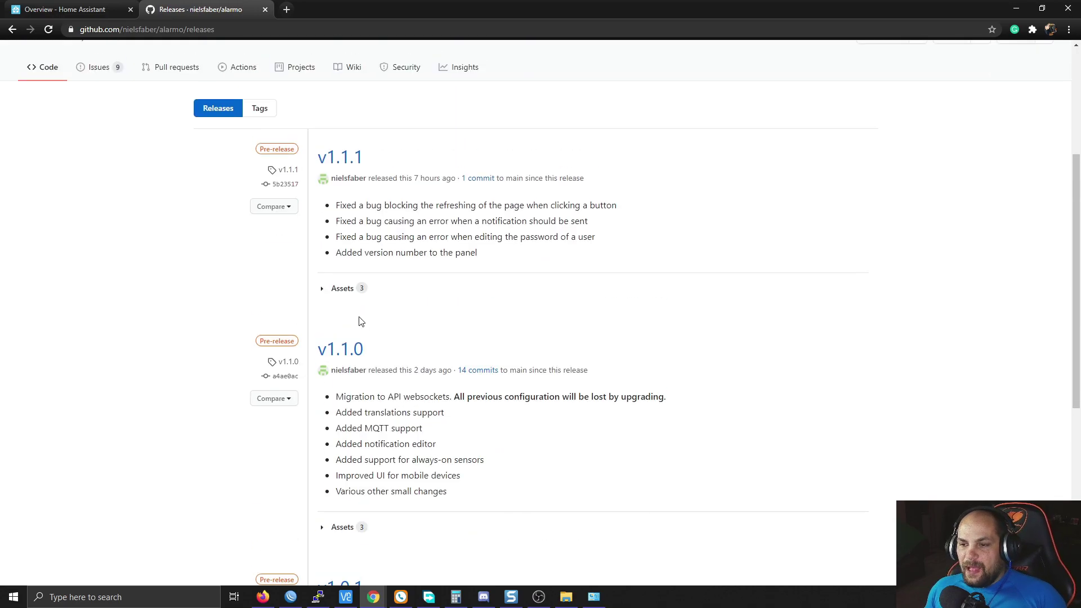
{"action": "left_click", "coordinate": [322, 291]}
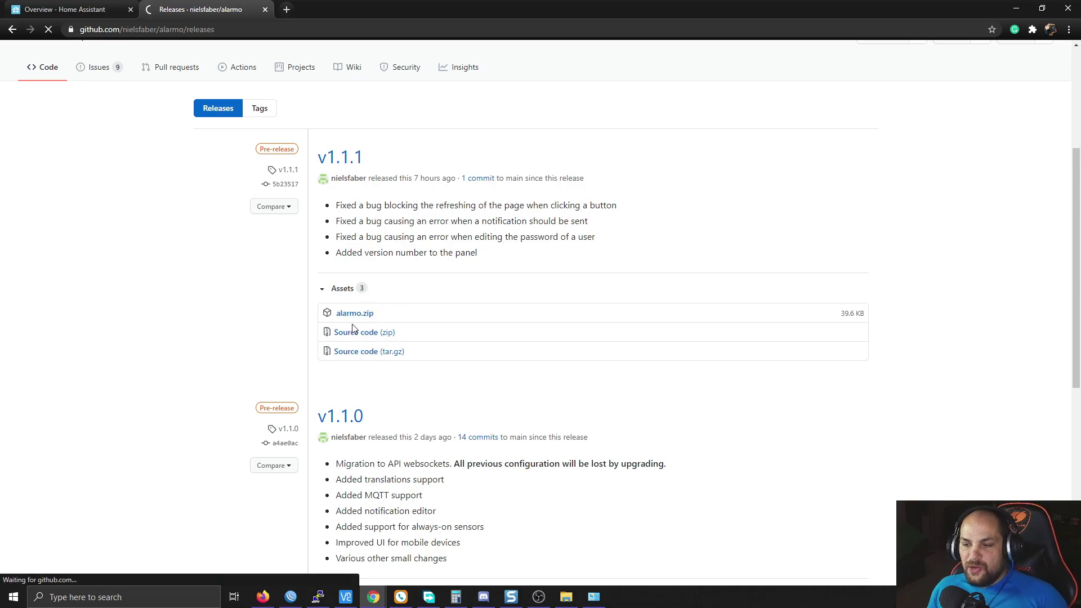
{"action": "left_click", "coordinate": [347, 318]}
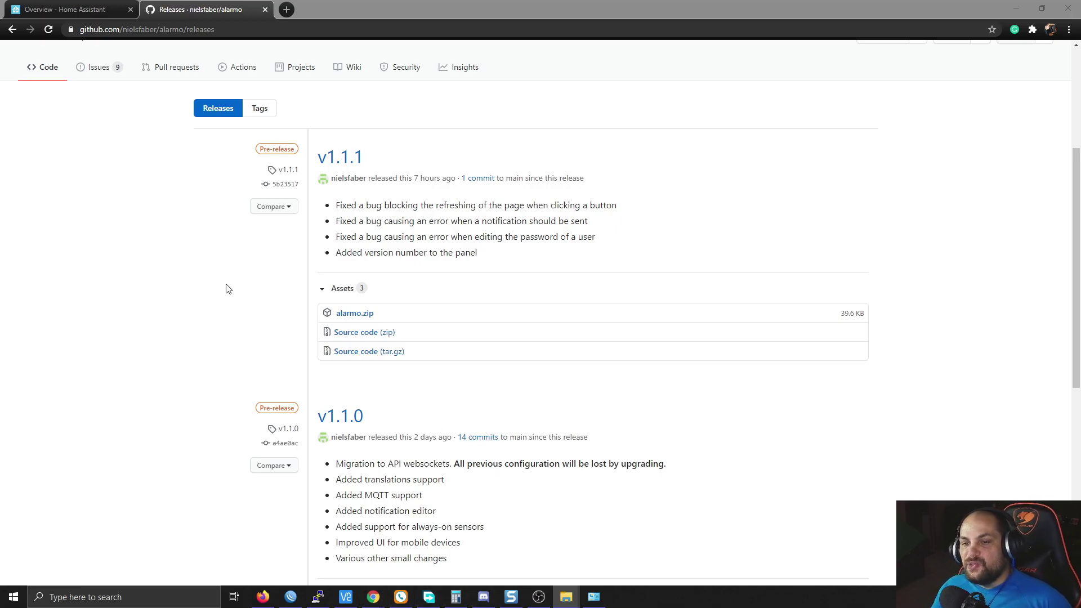
Open the 10.0.0.247 network share in File Explorer and enter its config folder
{"action": "left_click", "coordinate": [97, 10]}
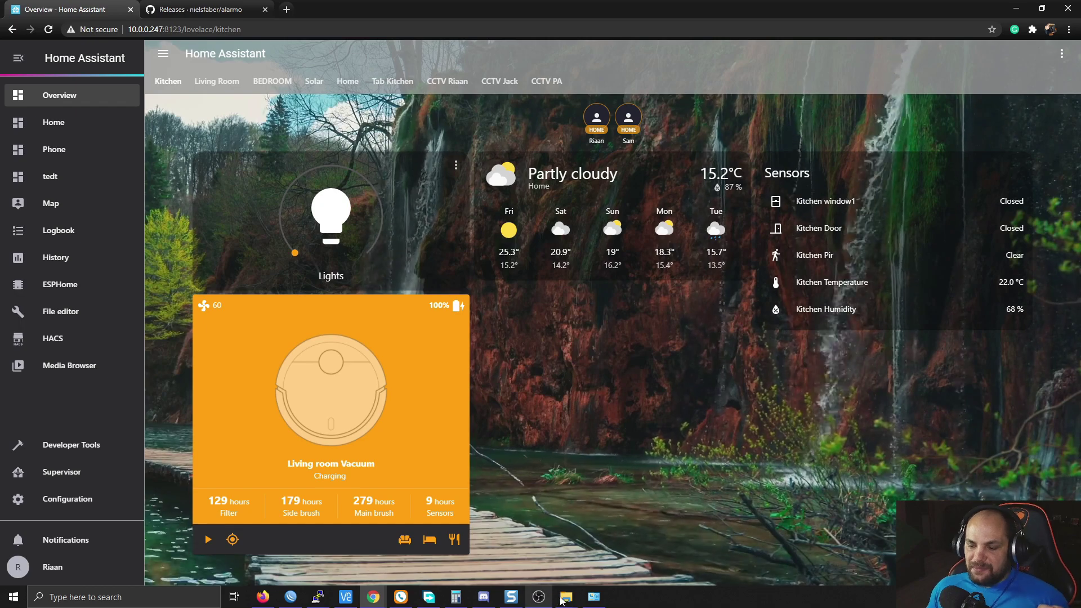
{"action": "mouse_move", "coordinate": [563, 599]}
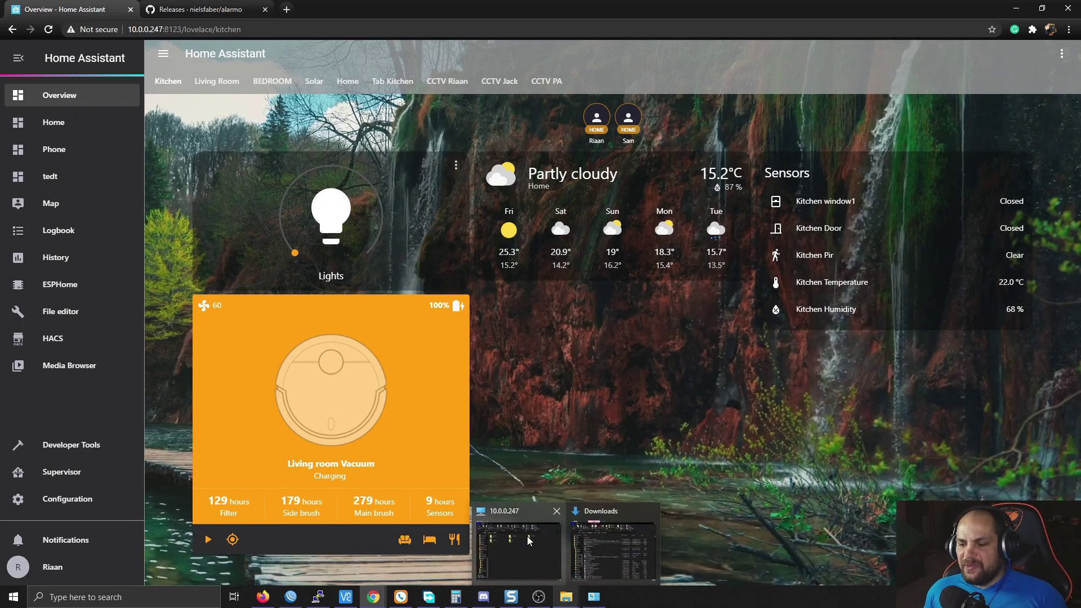
{"action": "left_click", "coordinate": [529, 539]}
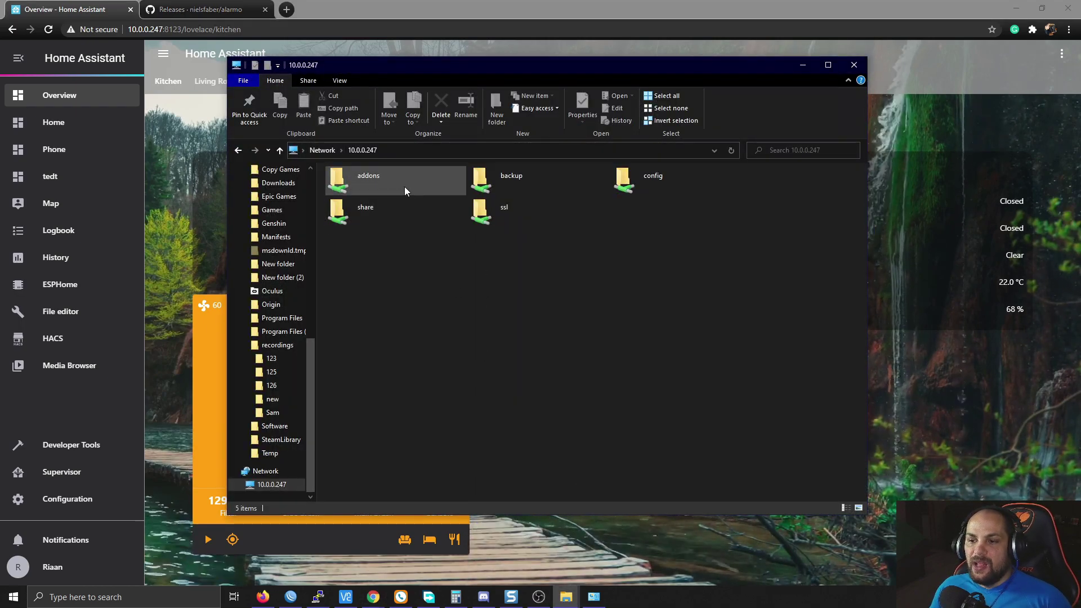
{"action": "left_click", "coordinate": [410, 148]}
{"action": "left_click", "coordinate": [402, 150]}
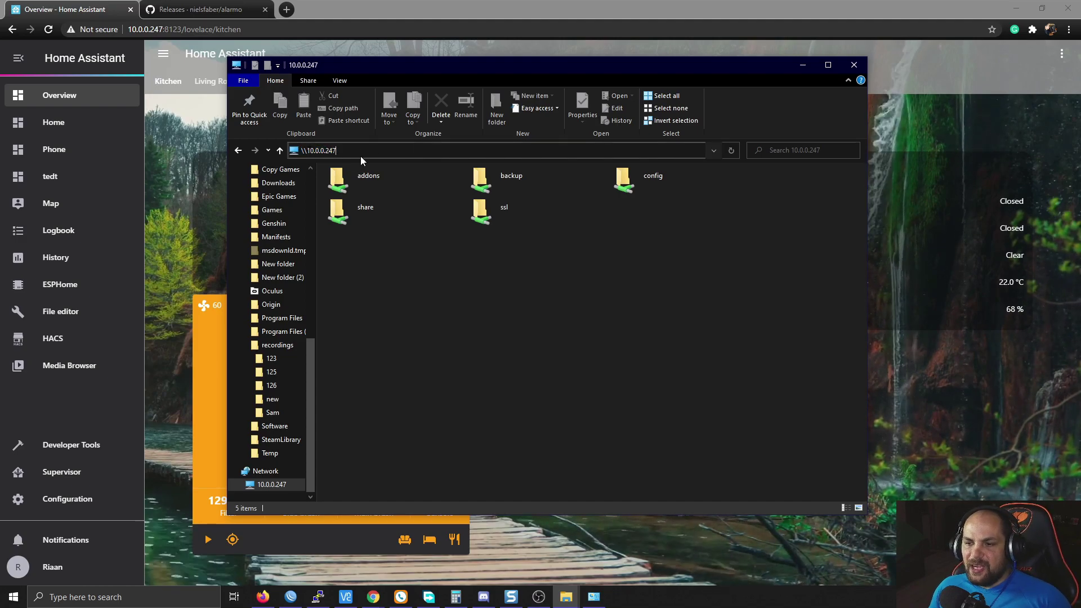
{"action": "left_click", "coordinate": [460, 322]}
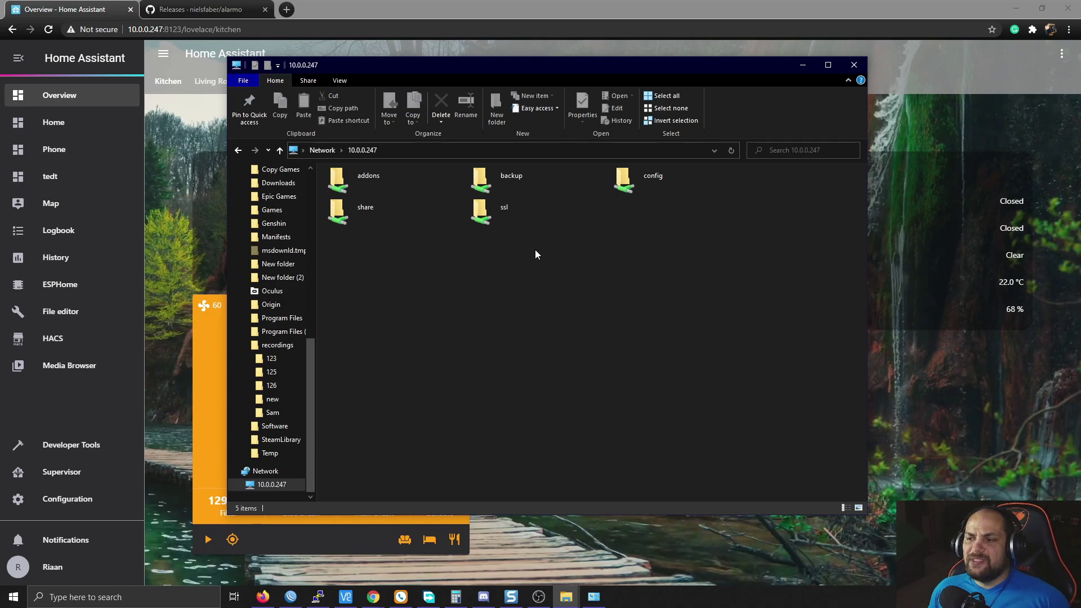
{"action": "double_click", "coordinate": [645, 178]}
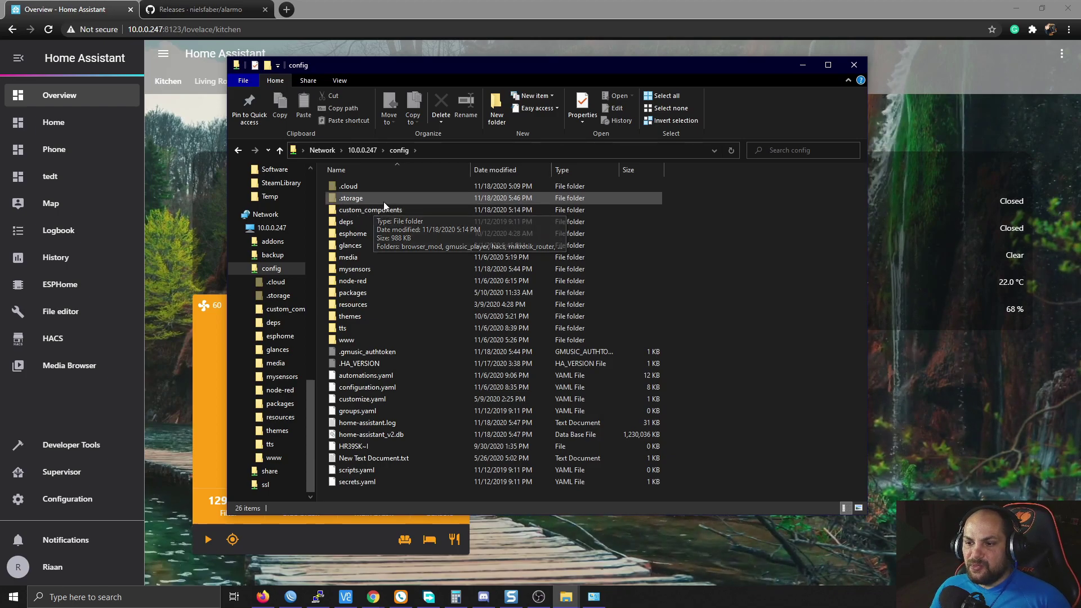
Drag the alarmo folder from WinRAR into custom_components, then return to the Home Assistant dashboard
{"action": "double_click", "coordinate": [354, 209]}
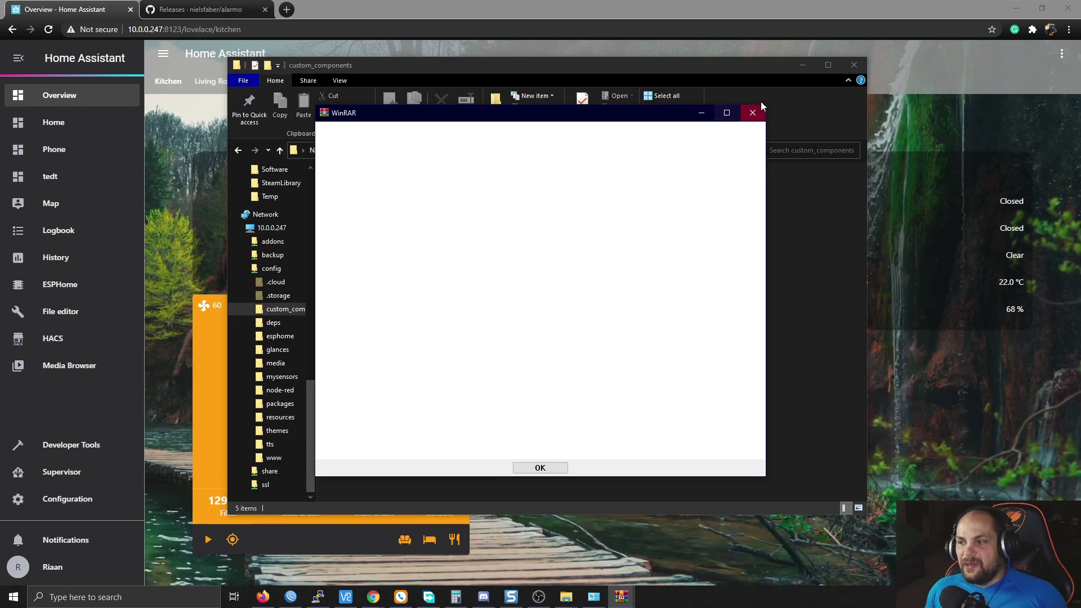
{"action": "left_click", "coordinate": [752, 116]}
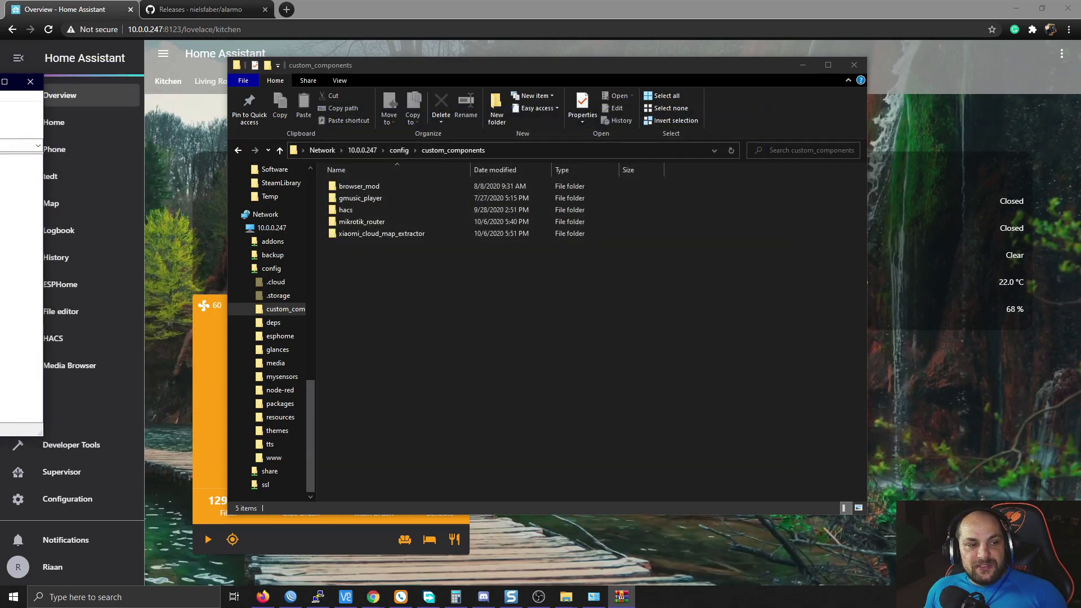
{"action": "left_click_drag", "start_coordinate": [23, 169], "coordinate": [353, 265]}
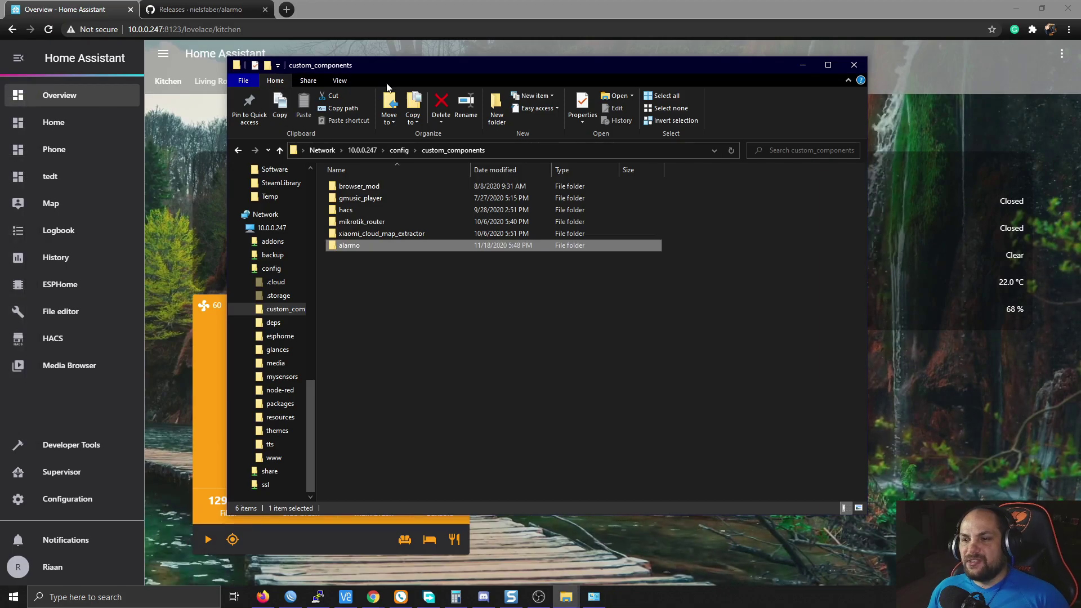
{"action": "left_click_drag", "start_coordinate": [390, 67], "coordinate": [512, 70]}
{"action": "left_click", "coordinate": [185, 246]}
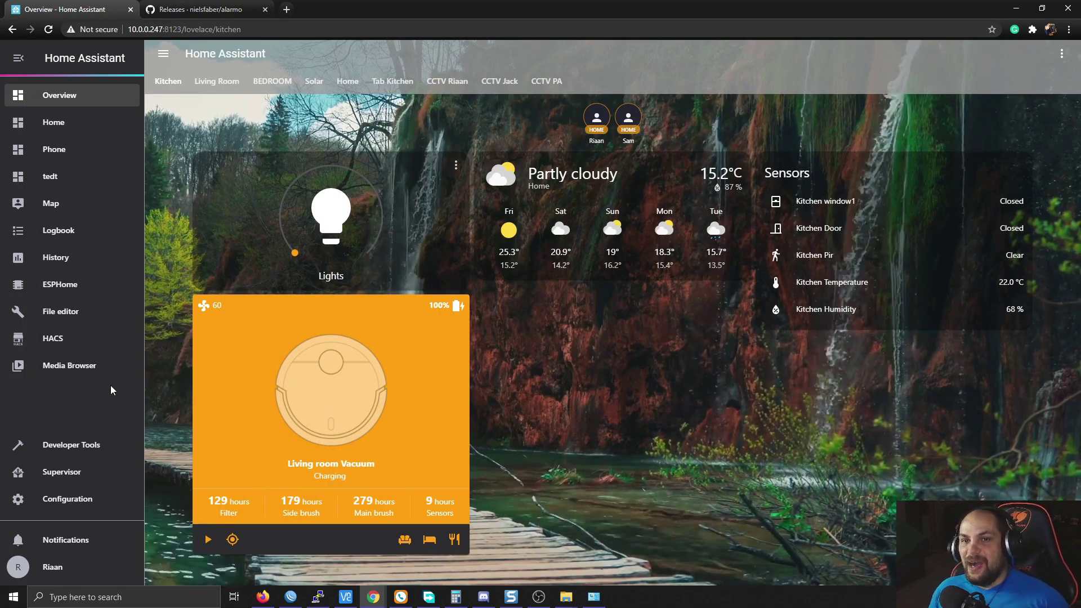
Restart Home Assistant from Configuration > Server Controls, confirming the restart
{"action": "left_click", "coordinate": [138, 493]}
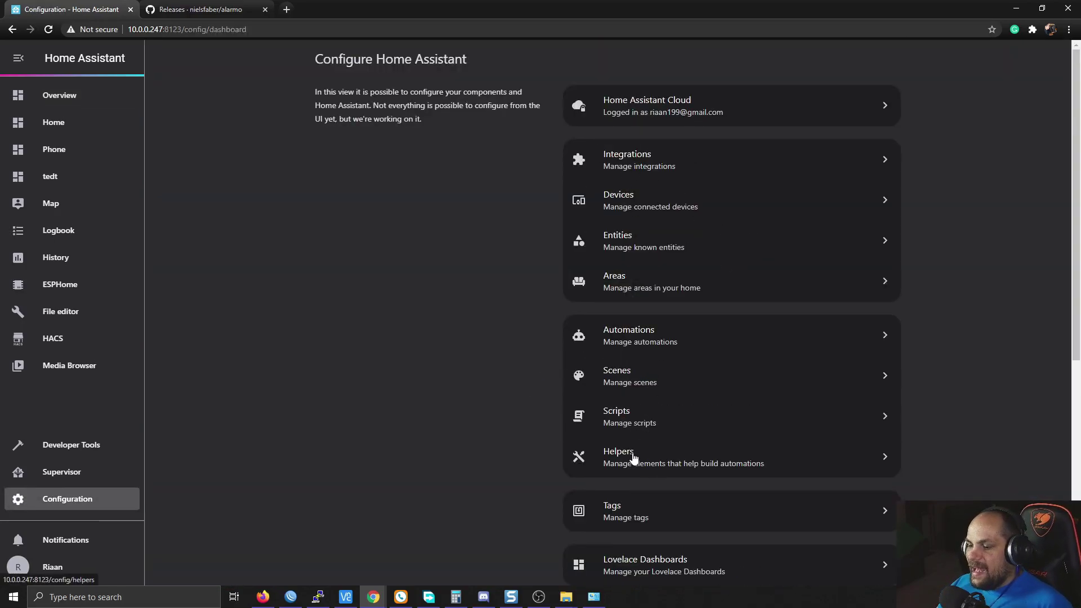
{"action": "scroll", "coordinate": [632, 448], "scroll_direction": "down", "scroll_amount": 6}
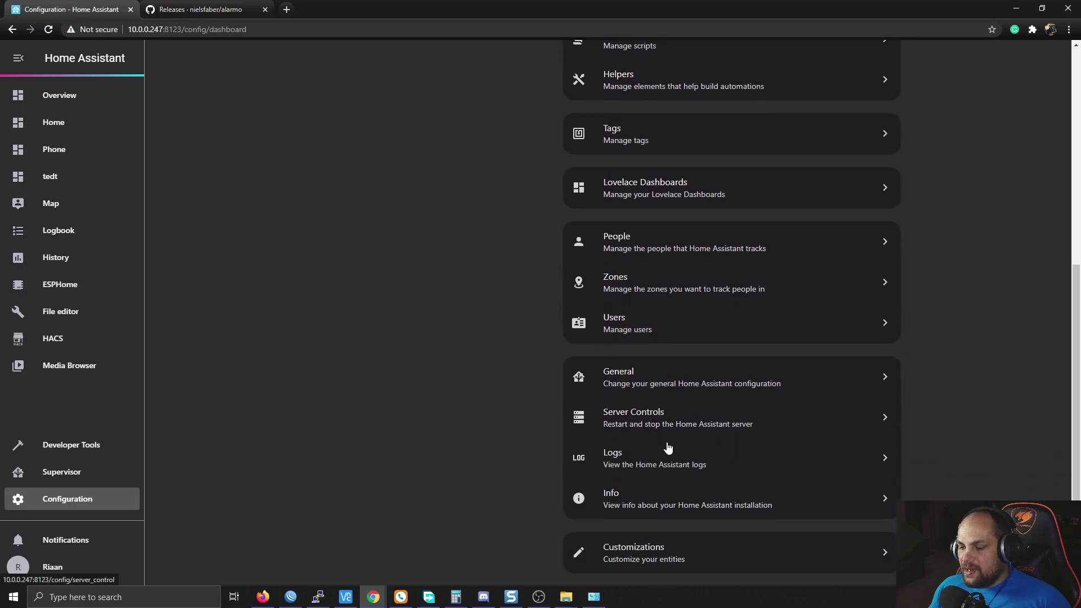
{"action": "left_click", "coordinate": [619, 426]}
{"action": "left_click", "coordinate": [588, 363]}
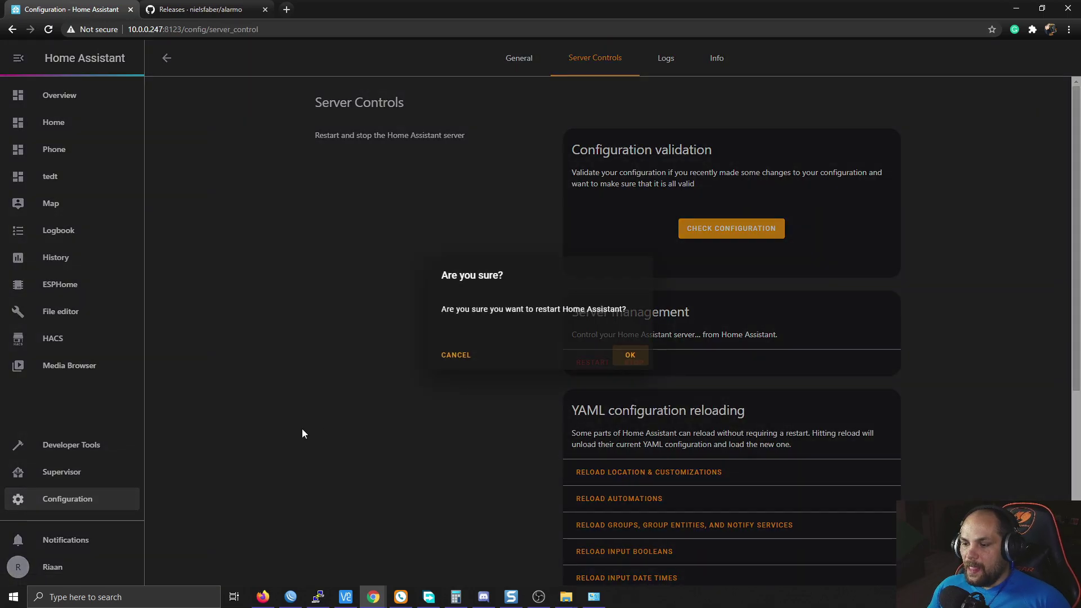
{"action": "left_click", "coordinate": [629, 355]}
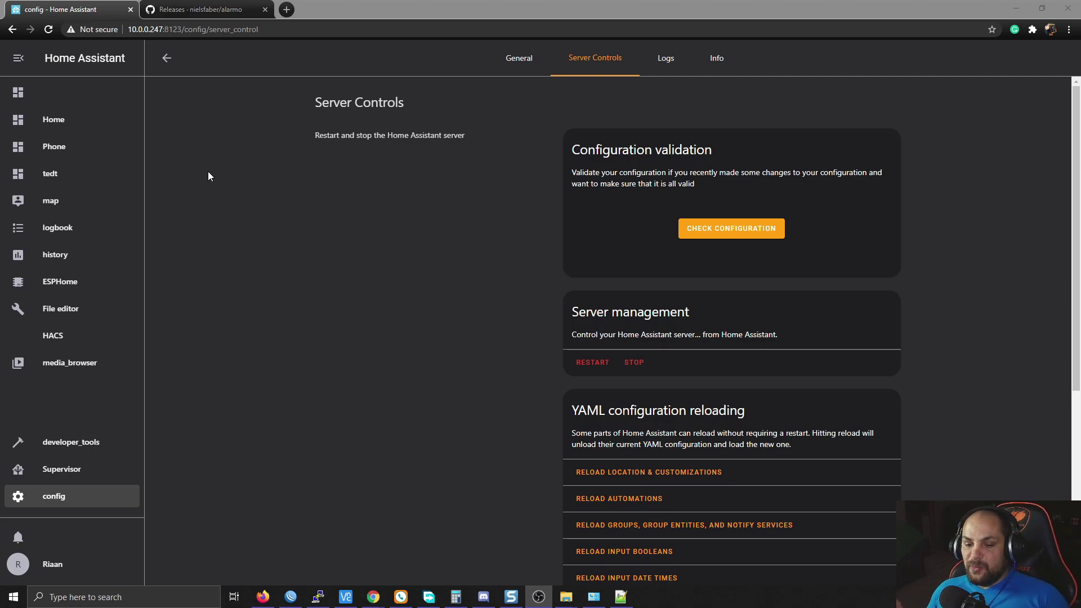
Go to Configuration > Integrations and start adding a new integration
{"action": "left_click", "coordinate": [332, 398]}
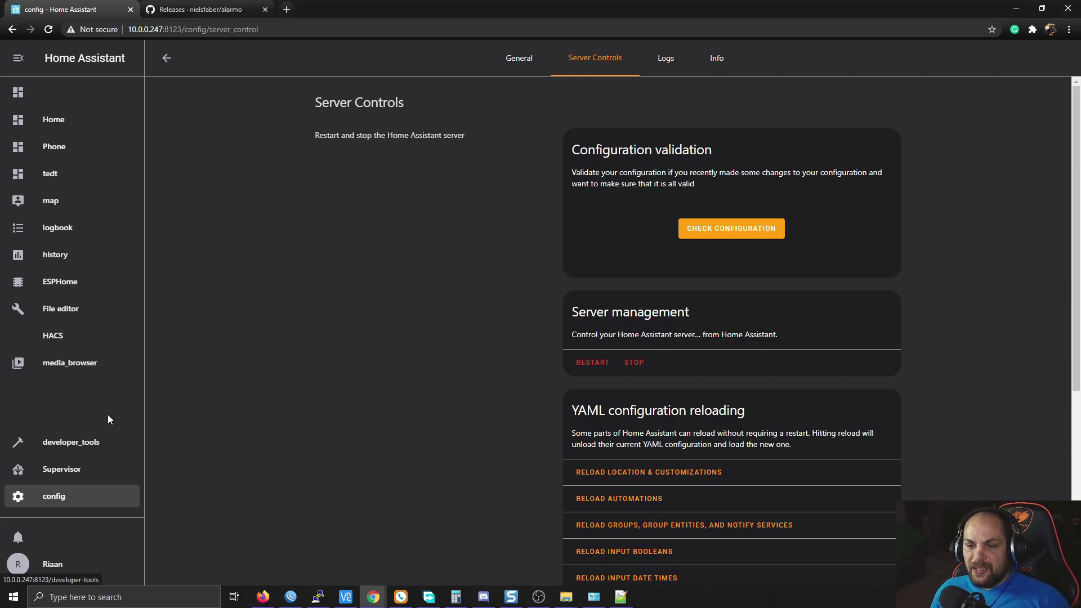
{"action": "left_click", "coordinate": [67, 470]}
{"action": "left_click", "coordinate": [53, 499]}
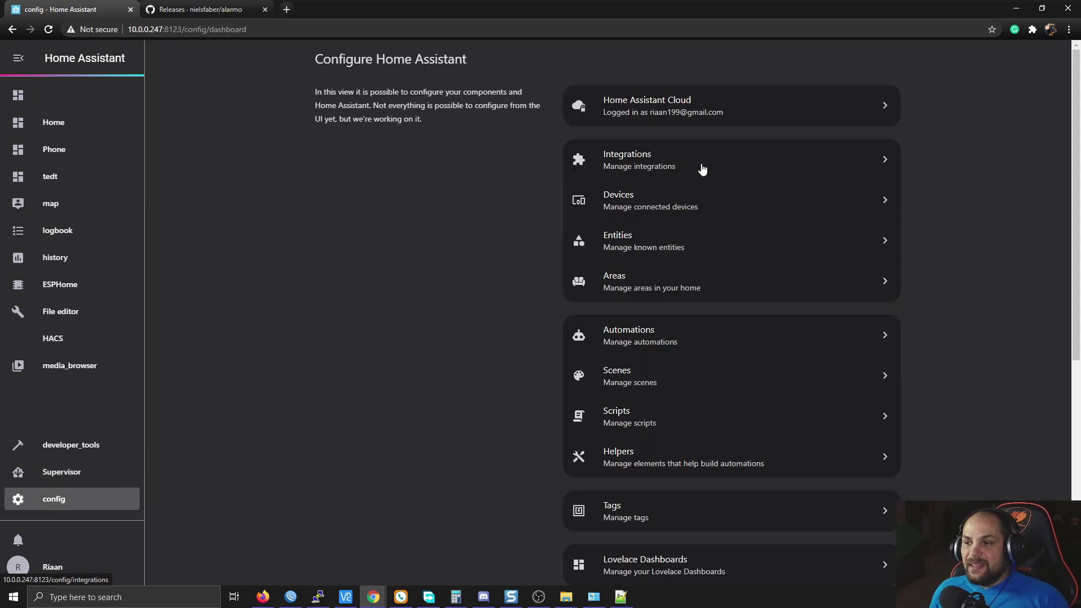
{"action": "left_click", "coordinate": [644, 165]}
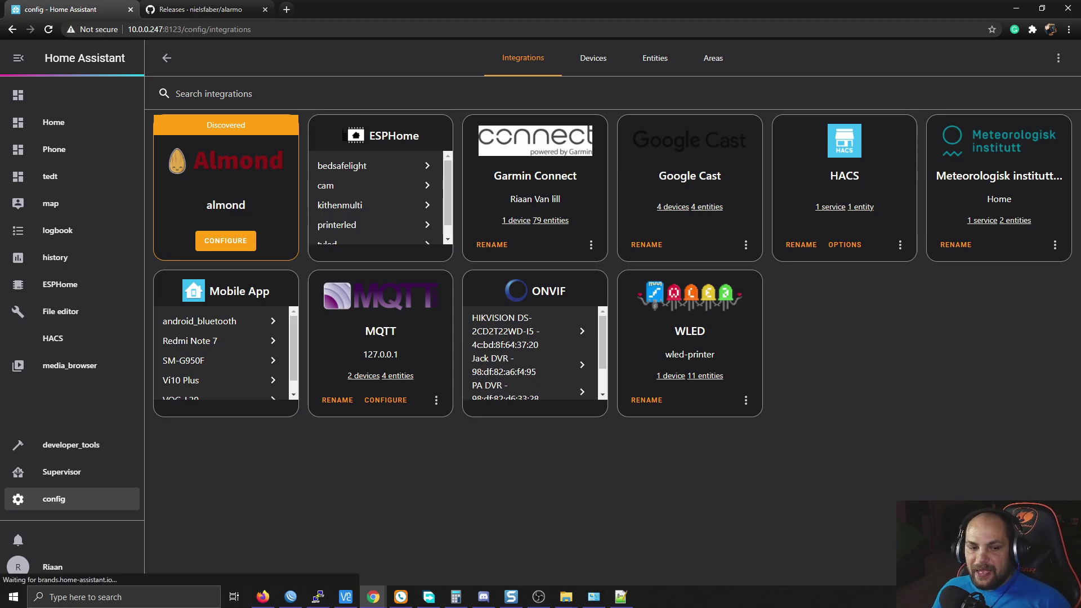
{"action": "left_click", "coordinate": [1013, 563]}
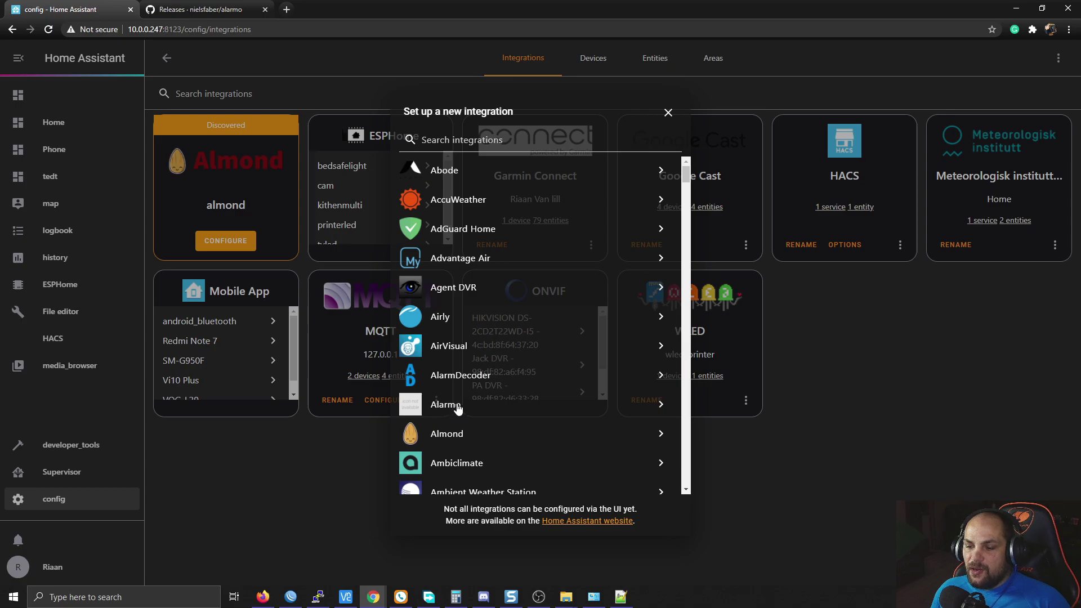
Add Alarmo without assigning an area, then open the Alarmo panel from the sidebar
{"action": "left_click", "coordinate": [450, 406]}
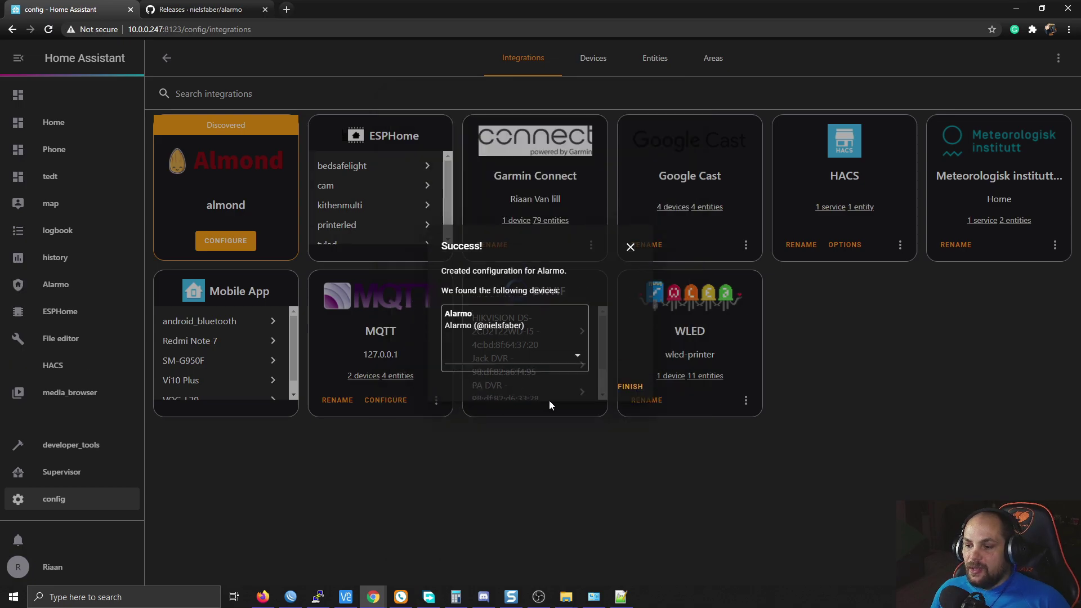
{"action": "left_click", "coordinate": [577, 356]}
{"action": "left_click", "coordinate": [577, 356]}
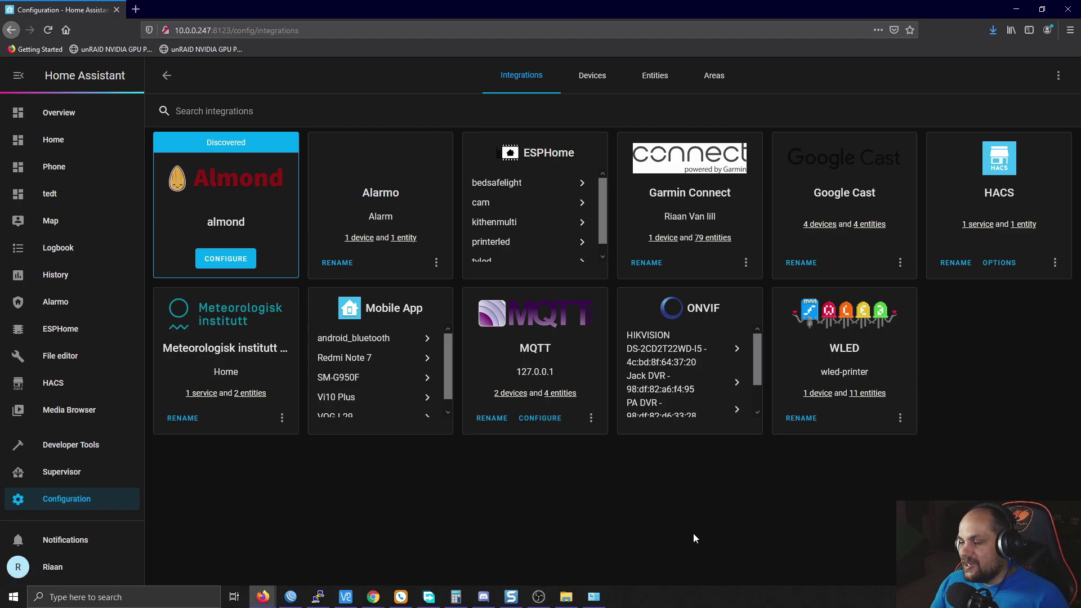
{"action": "left_click", "coordinate": [55, 305]}
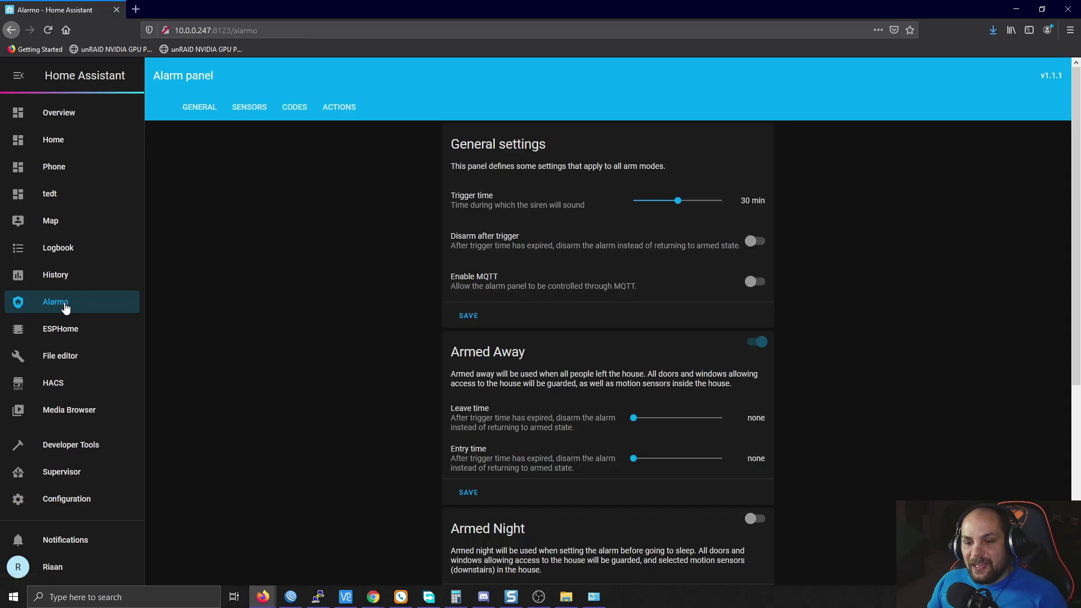
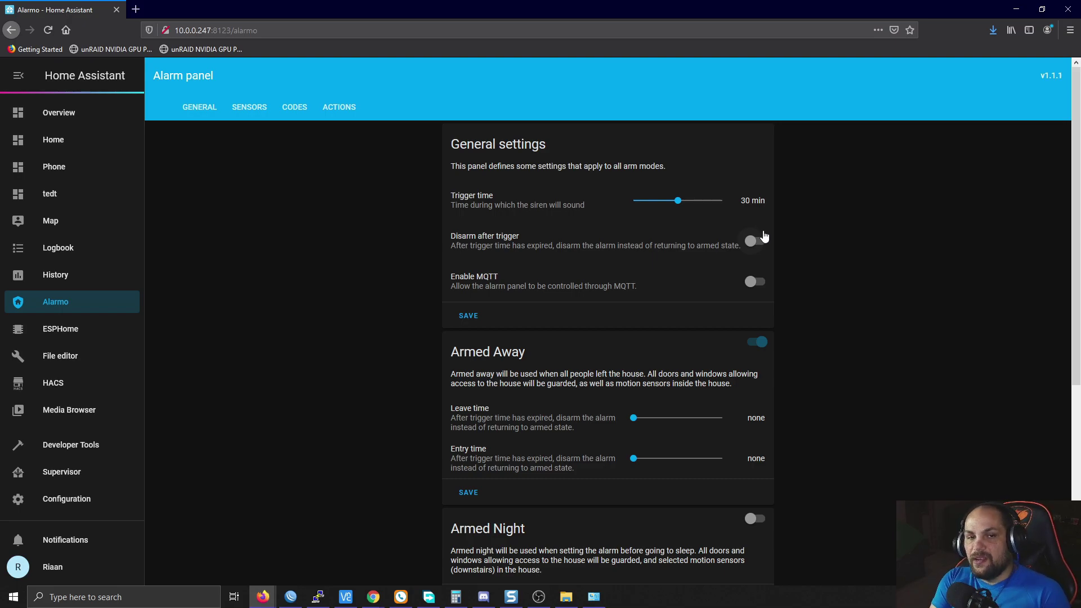
Lower Alarmo's siren trigger time from 30 min to 15 min
{"action": "left_click_drag", "start_coordinate": [677, 202], "coordinate": [657, 209]}
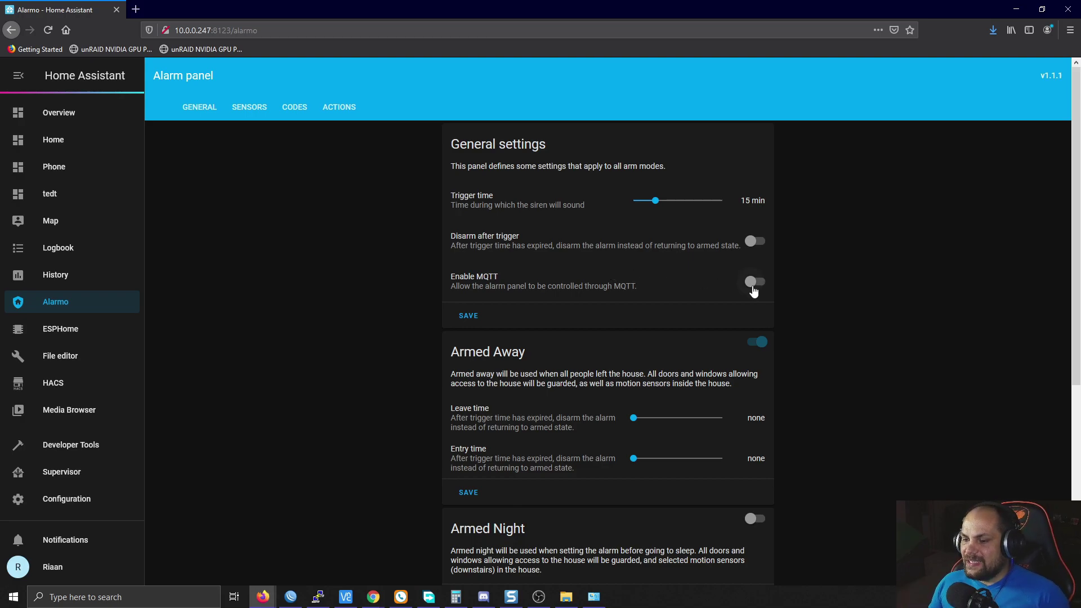
{"action": "scroll", "coordinate": [754, 279], "scroll_direction": "down", "scroll_amount": 2}
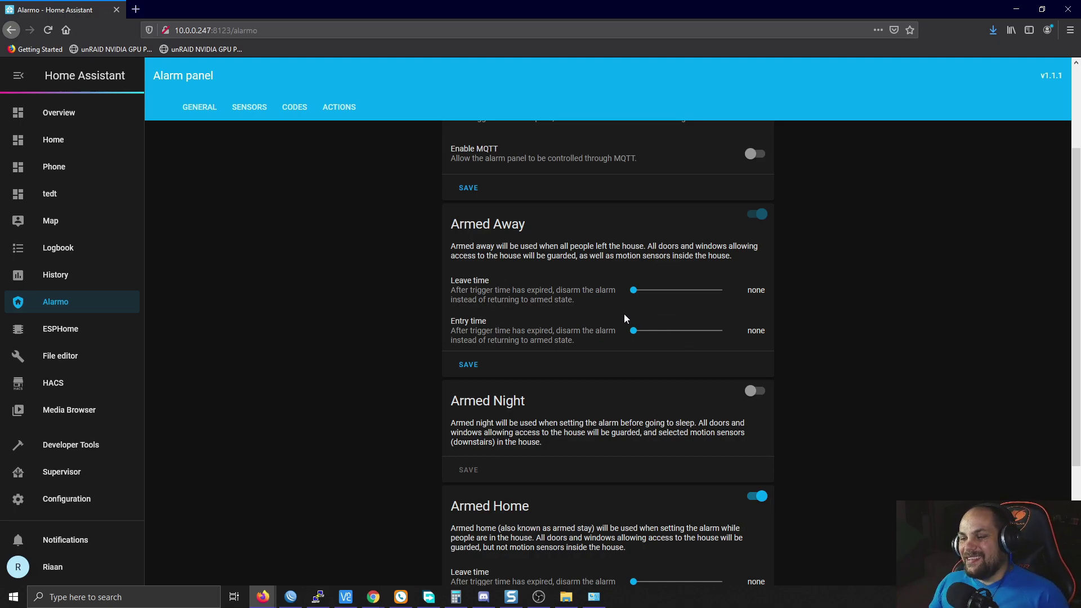
Set the Armed Away leave time and entry time to 10 sec each
{"action": "left_click", "coordinate": [635, 290]}
{"action": "left_click_drag", "start_coordinate": [637, 292], "coordinate": [642, 295]}
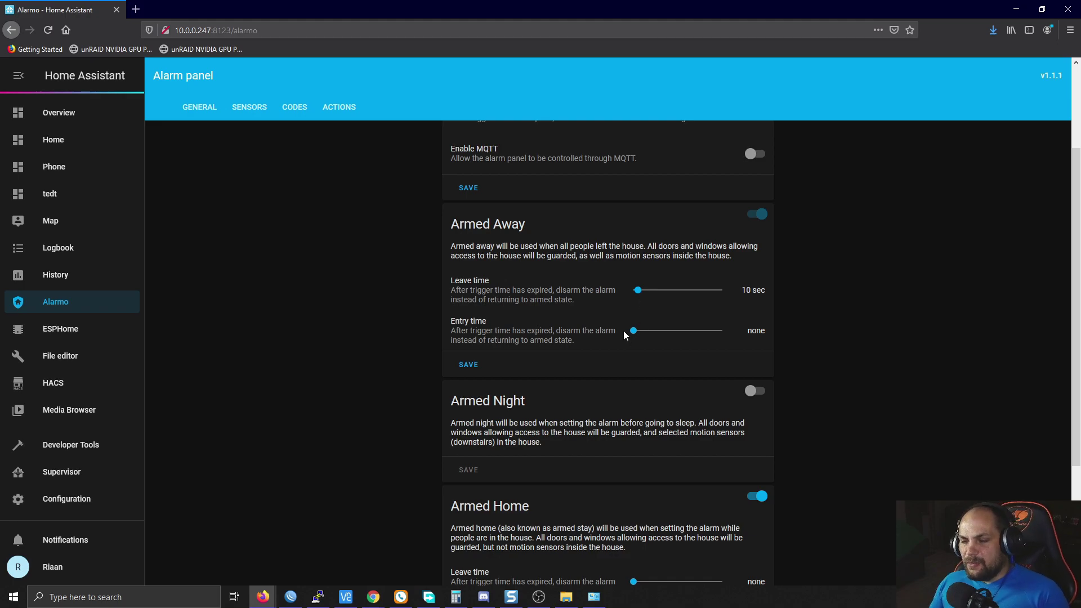
{"action": "left_click_drag", "start_coordinate": [634, 333], "coordinate": [637, 331]}
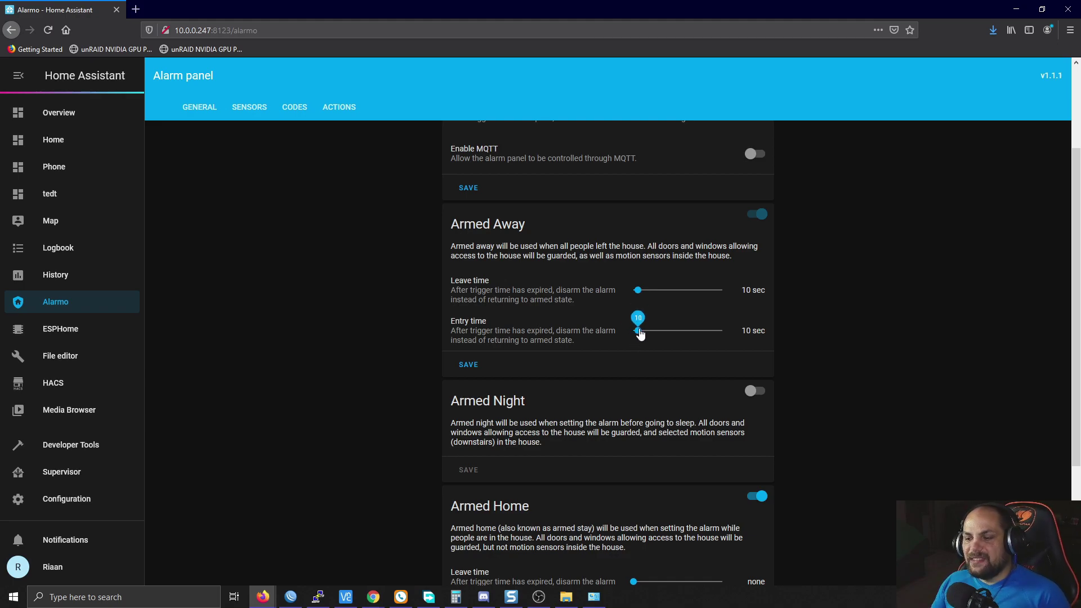
{"action": "left_click", "coordinate": [638, 291]}
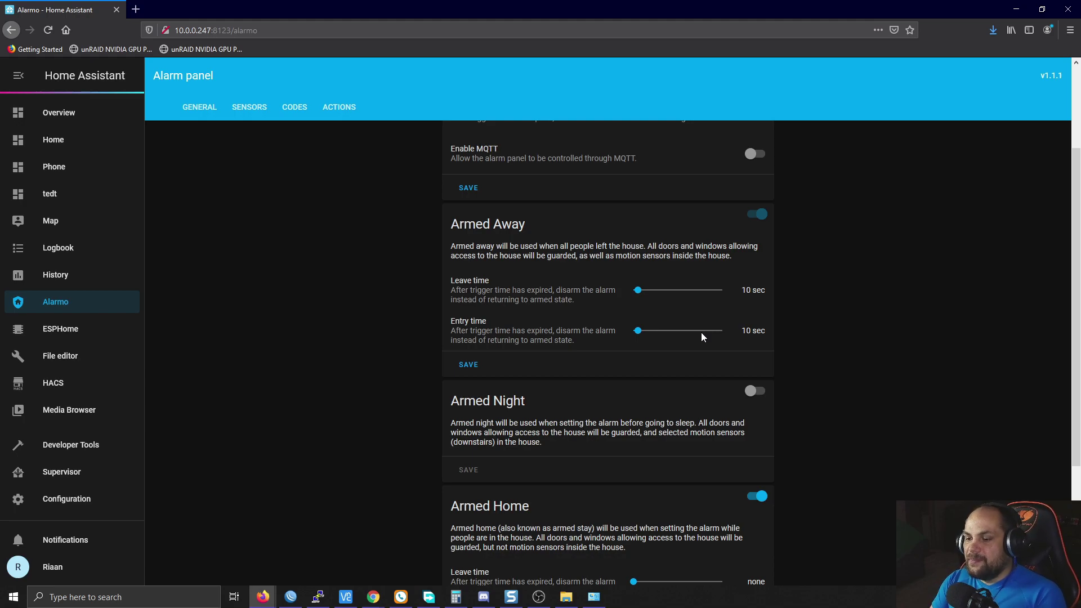
{"action": "scroll", "coordinate": [722, 310], "scroll_direction": "down", "scroll_amount": 3}
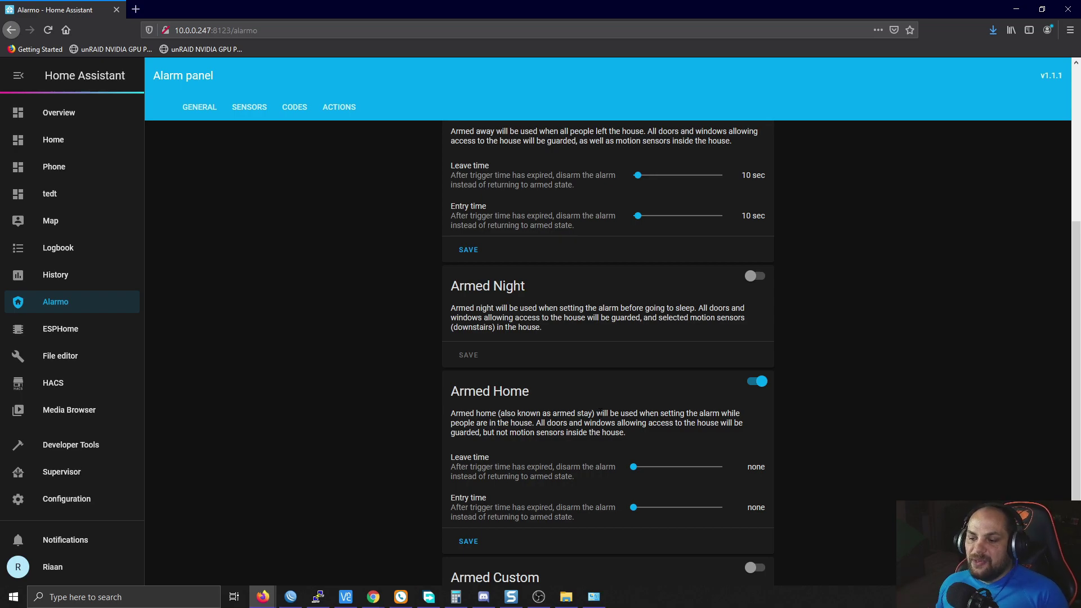
{"action": "scroll", "coordinate": [647, 369], "scroll_direction": "down", "scroll_amount": 2}
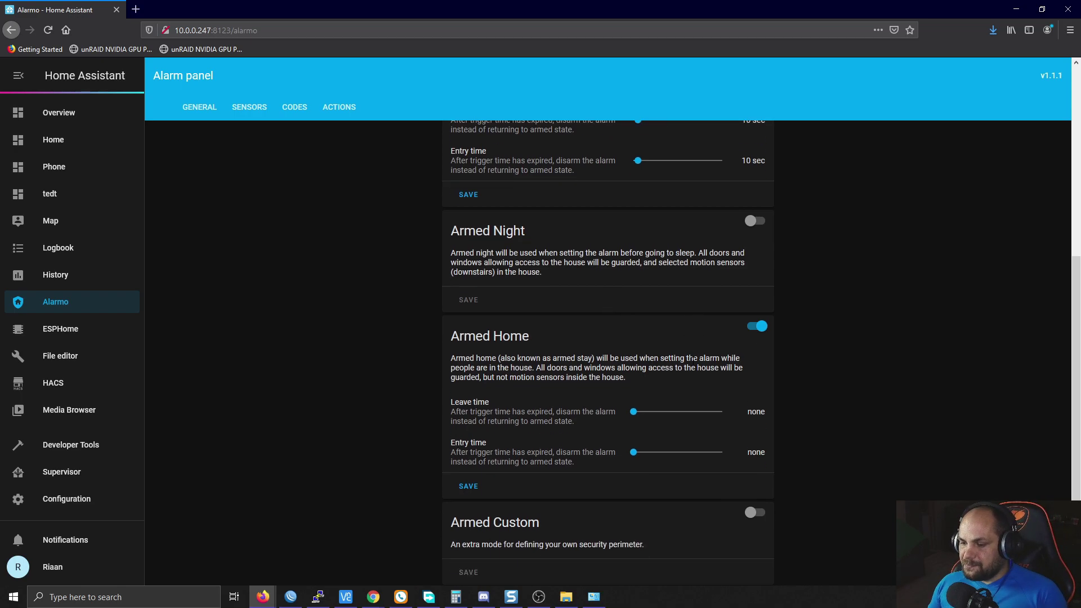
{"action": "left_click", "coordinate": [633, 410]}
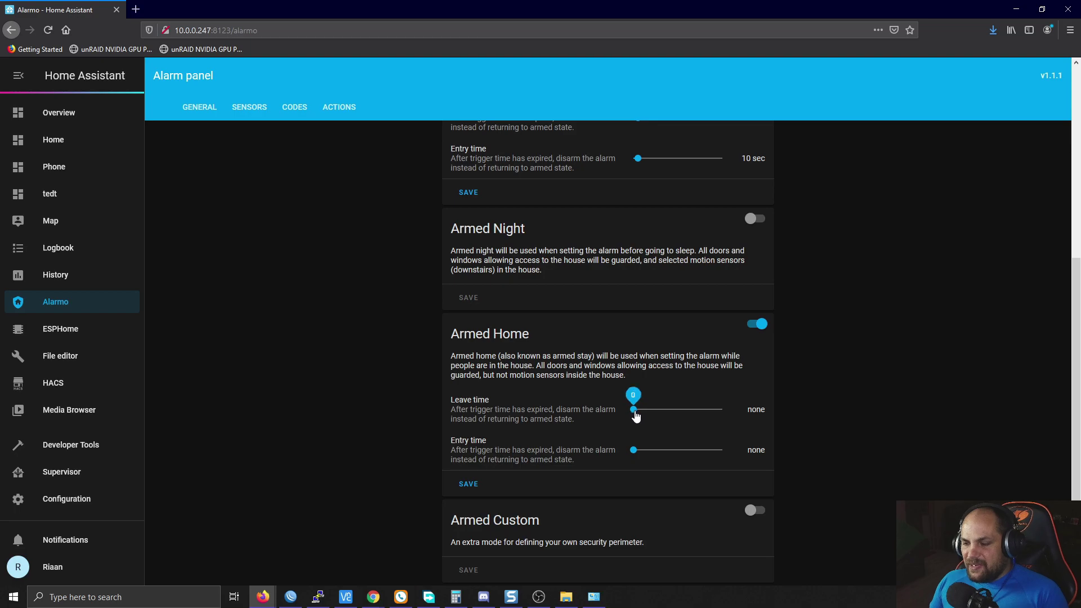
{"action": "left_click_drag", "start_coordinate": [630, 453], "coordinate": [623, 456]}
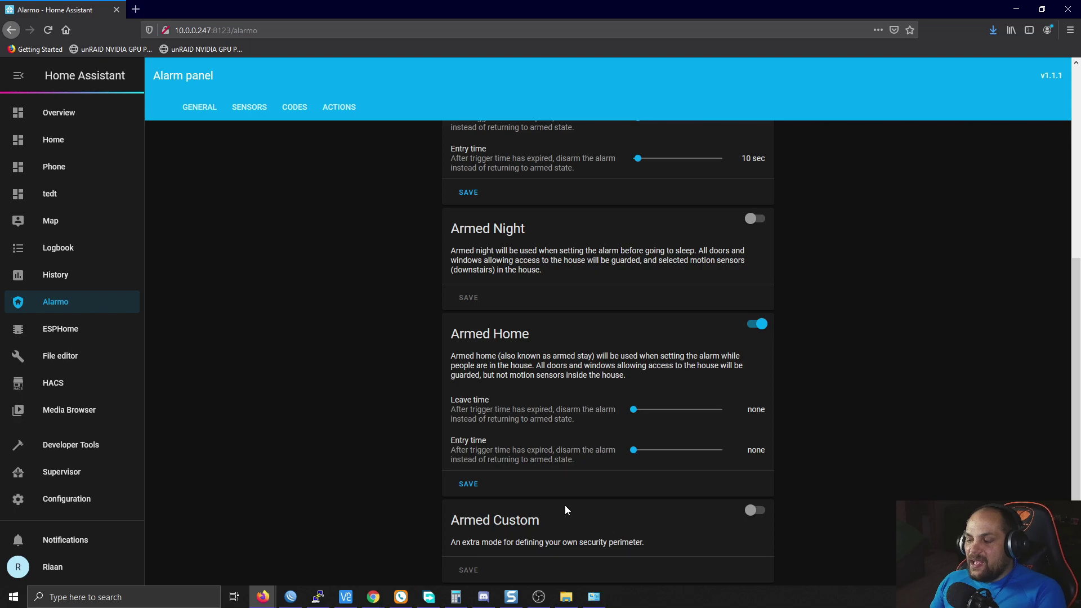
{"action": "scroll", "coordinate": [432, 501], "scroll_direction": "up", "scroll_amount": 5}
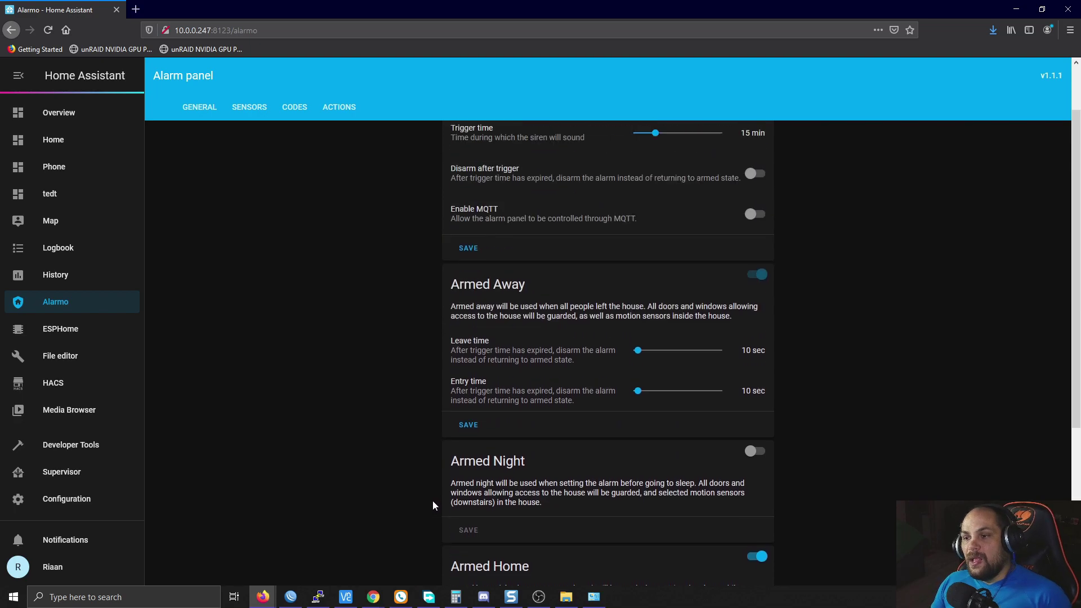
On the Sensors tab, tick Bedroom1 through Livingroom window 4 and add them to the alarm
{"action": "left_click", "coordinate": [250, 108]}
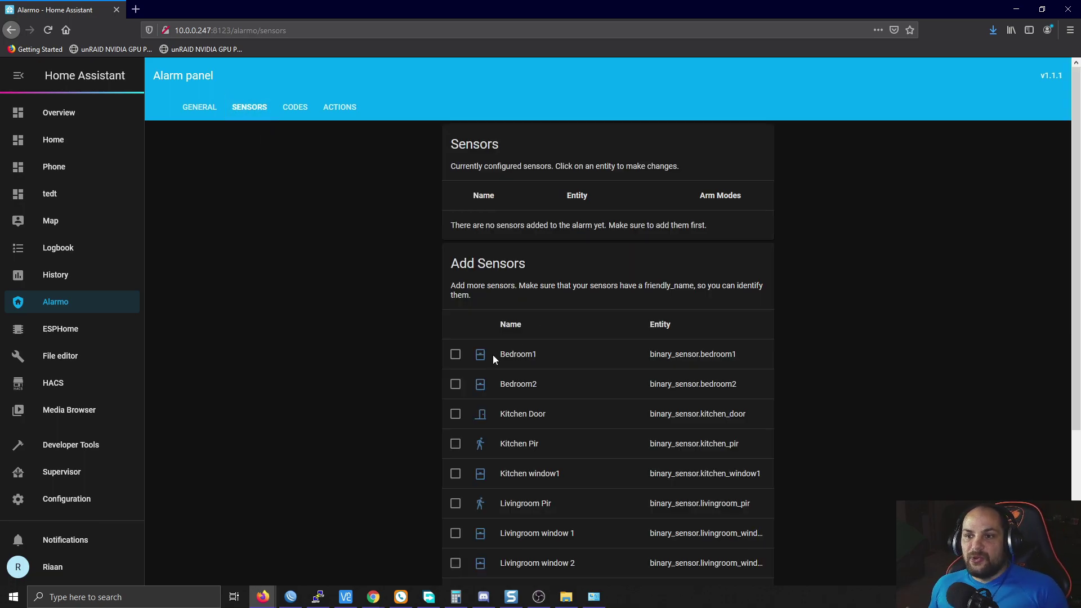
{"action": "left_click", "coordinate": [455, 356]}
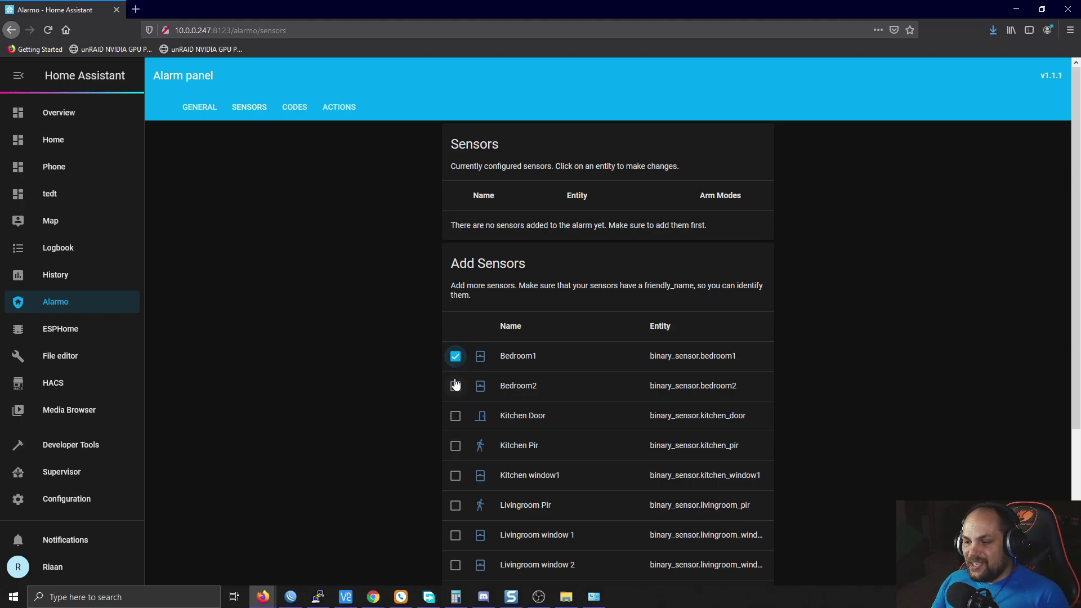
{"action": "left_click", "coordinate": [455, 386]}
{"action": "scroll", "coordinate": [455, 391], "scroll_direction": "down", "scroll_amount": 1}
{"action": "scroll", "coordinate": [455, 390], "scroll_direction": "down", "scroll_amount": 2}
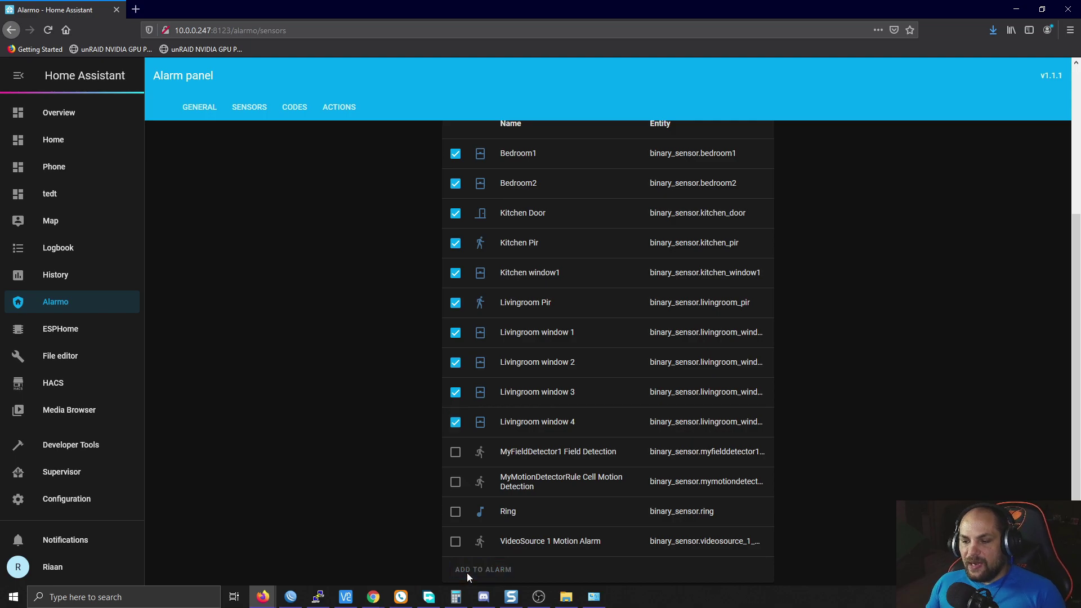
{"action": "left_click", "coordinate": [467, 571]}
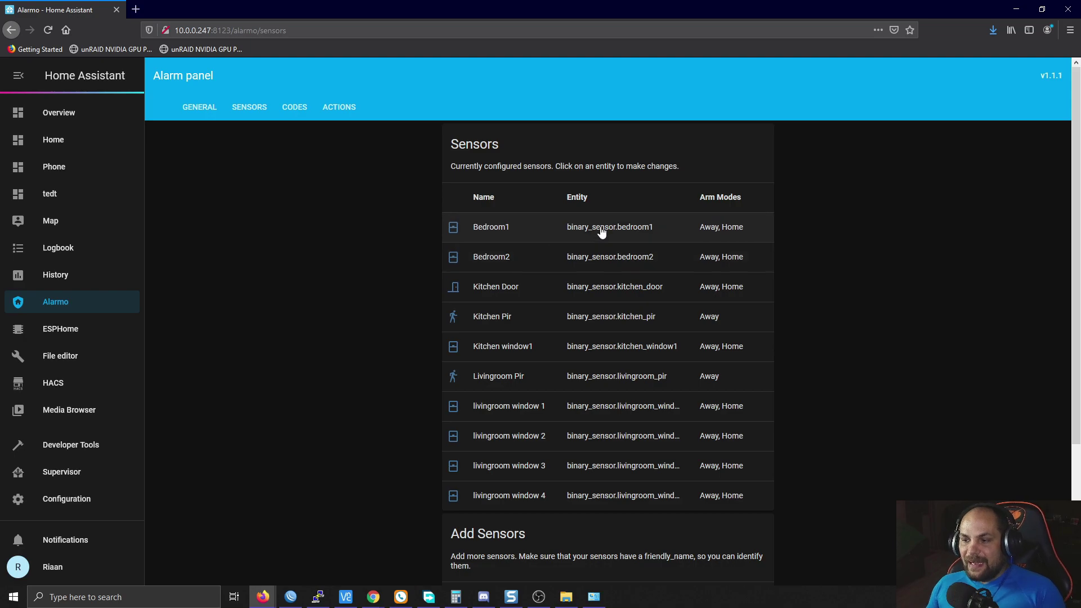
{"action": "left_click", "coordinate": [532, 230]}
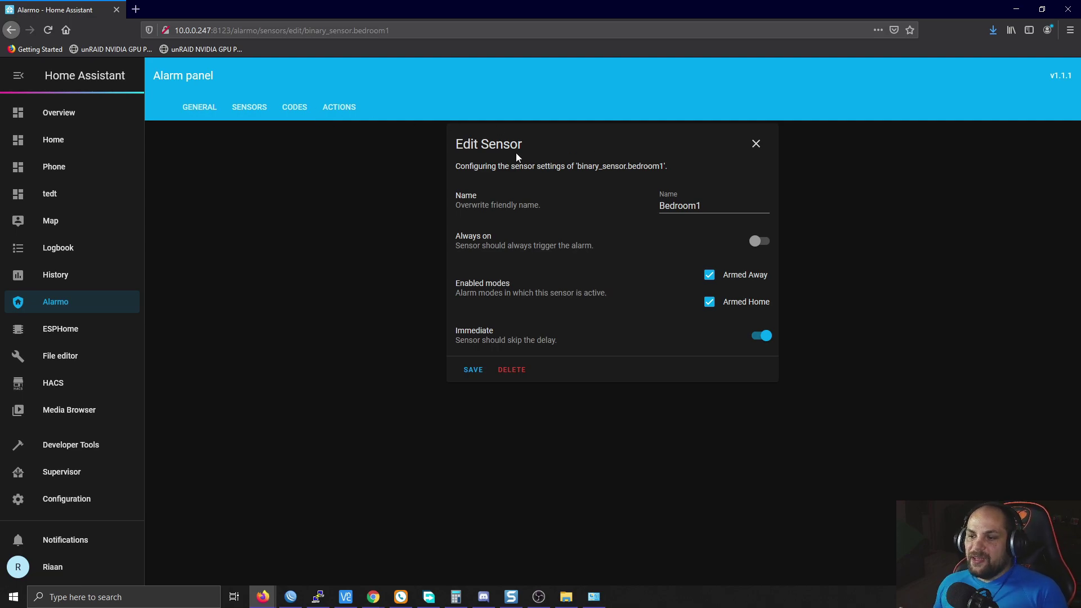
{"action": "left_click", "coordinate": [724, 205]}
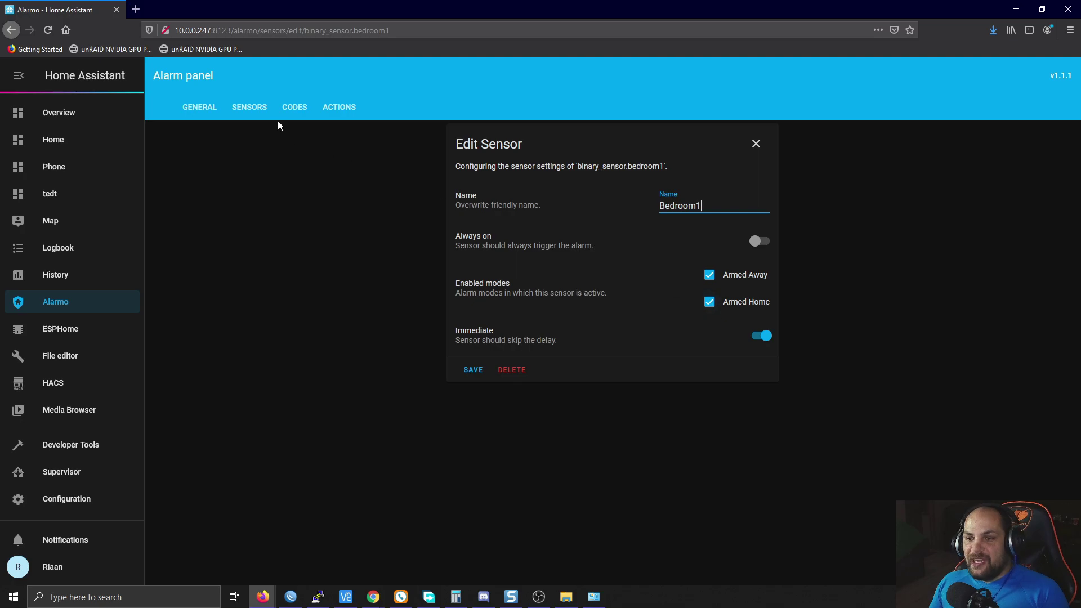
{"action": "left_click", "coordinate": [251, 109]}
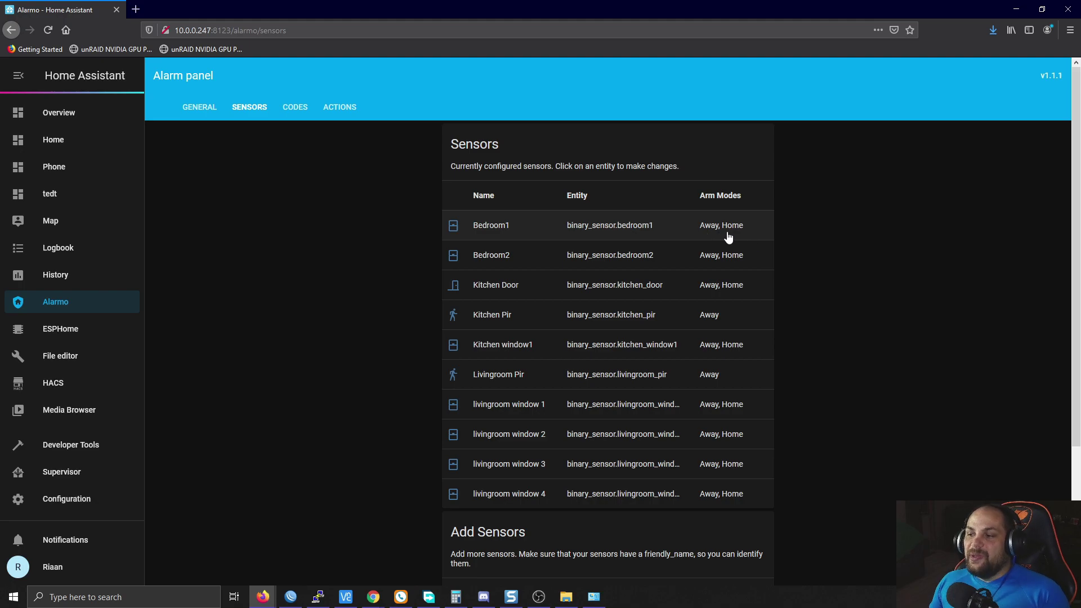
{"action": "left_click", "coordinate": [673, 238]}
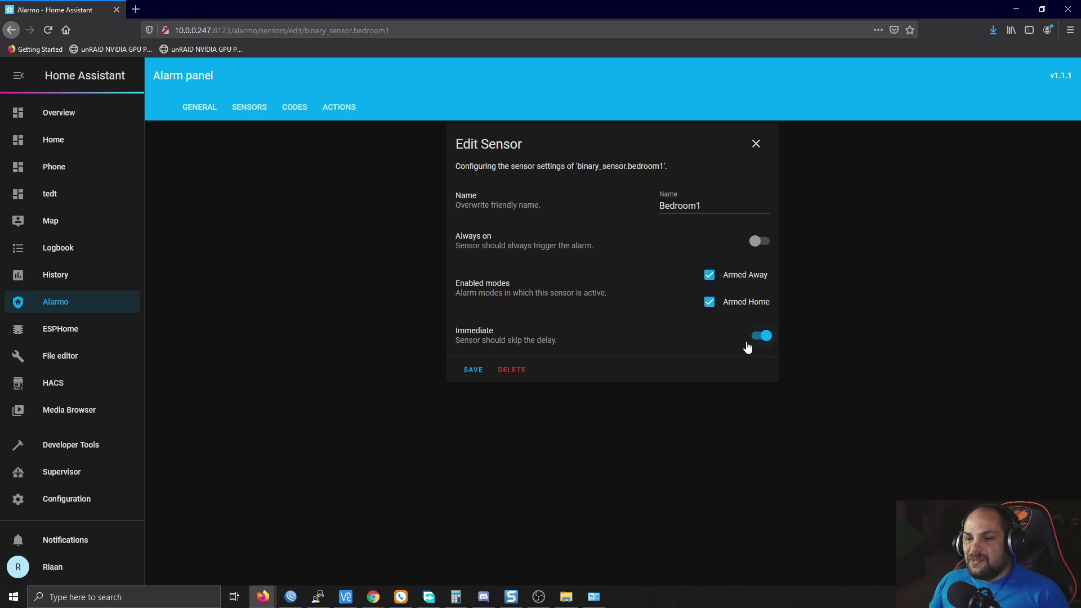
{"action": "left_click", "coordinate": [239, 108]}
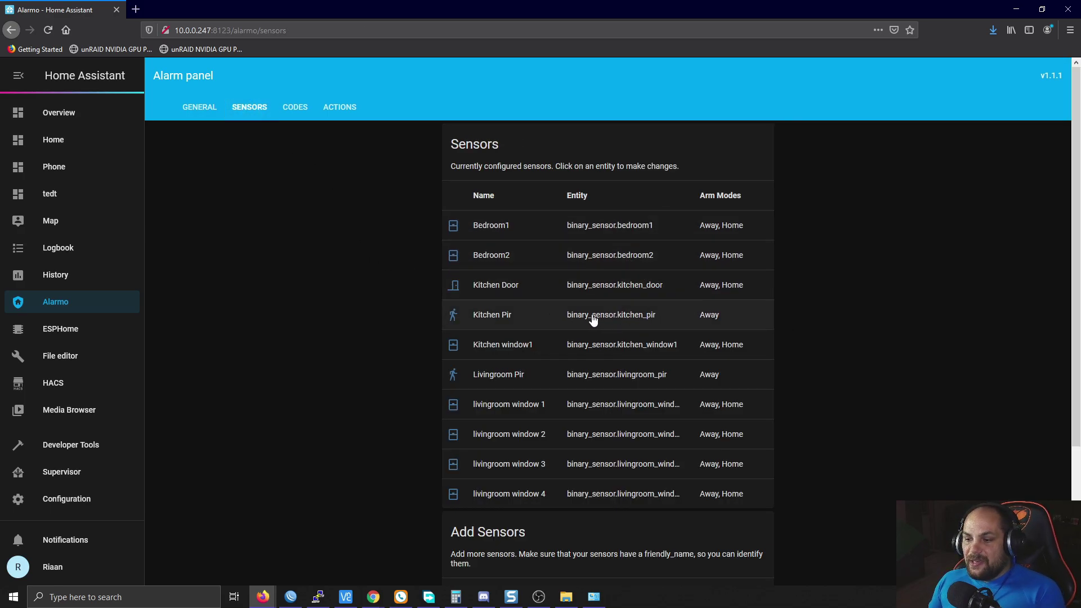
{"action": "left_click", "coordinate": [625, 316]}
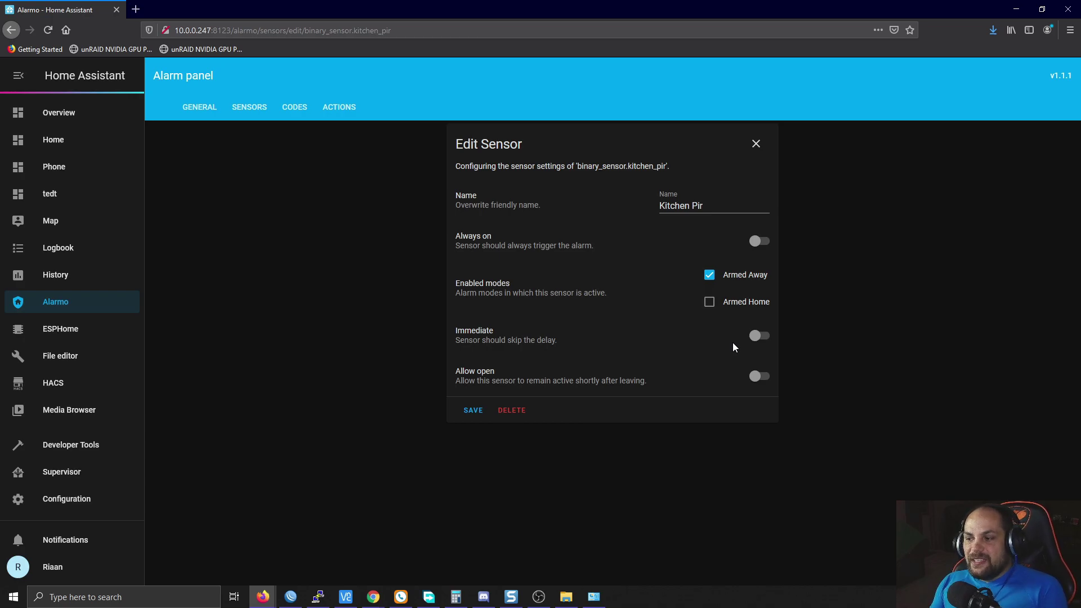
{"action": "key", "text": "alt+Left"}
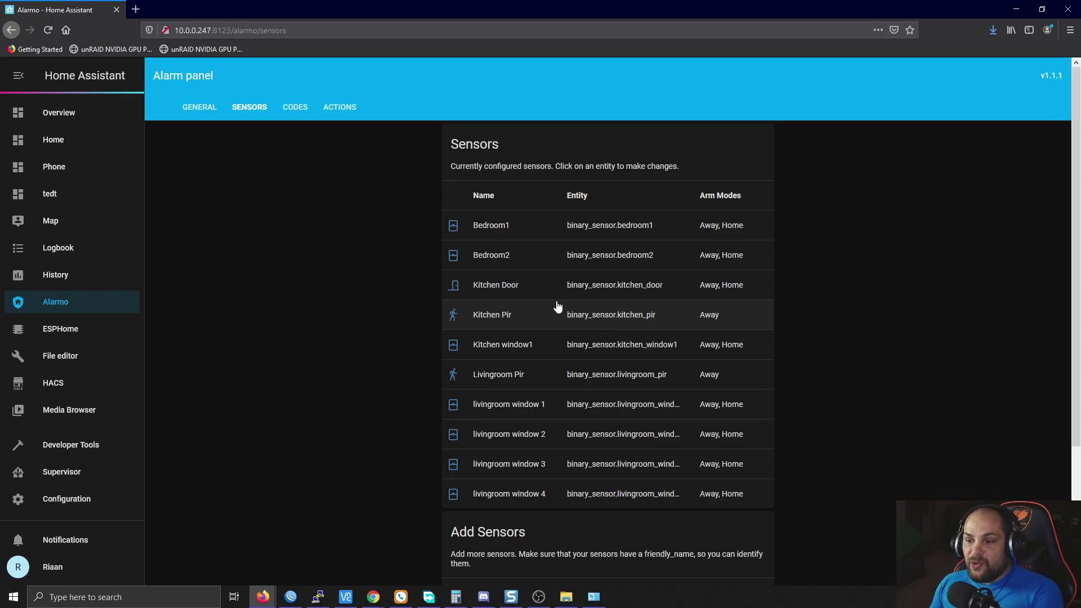
{"action": "left_click", "coordinate": [630, 292]}
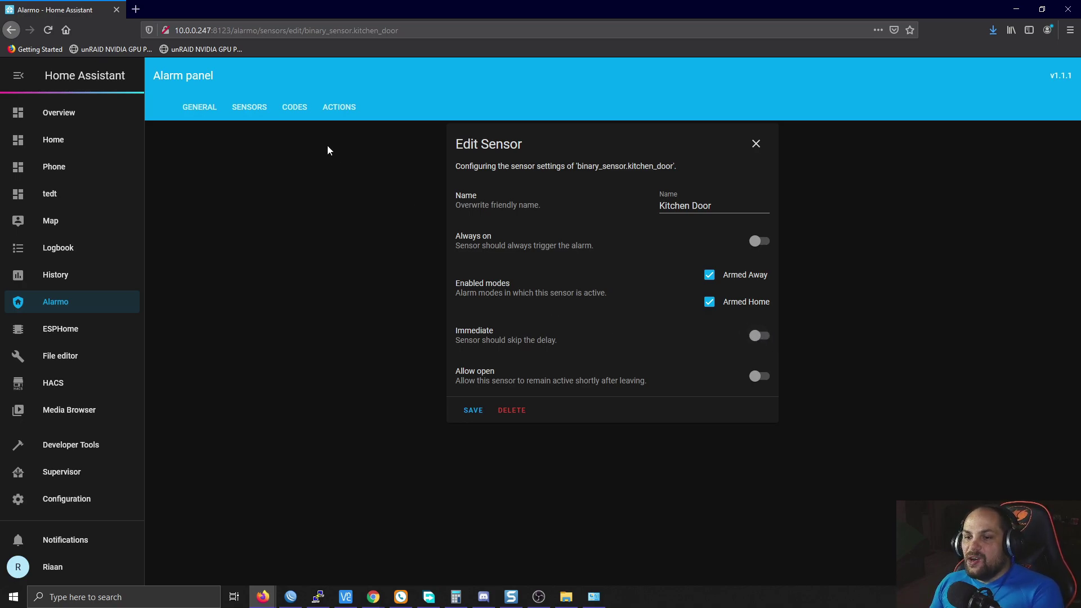
{"action": "left_click", "coordinate": [250, 116]}
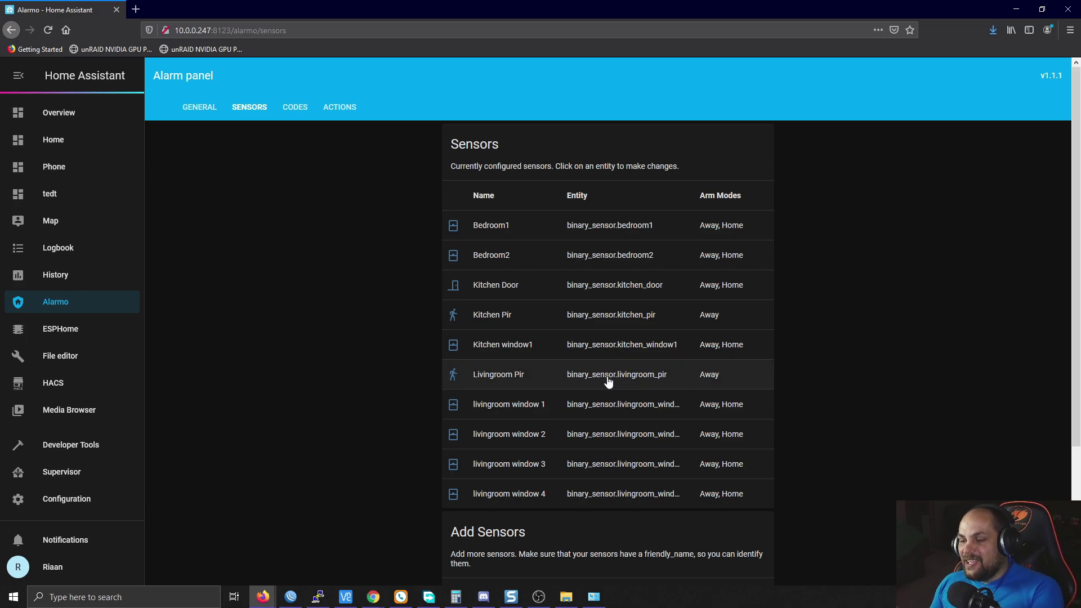
Enable Immediate on the Livingroom Pir sensor and save it
{"action": "left_click", "coordinate": [692, 376]}
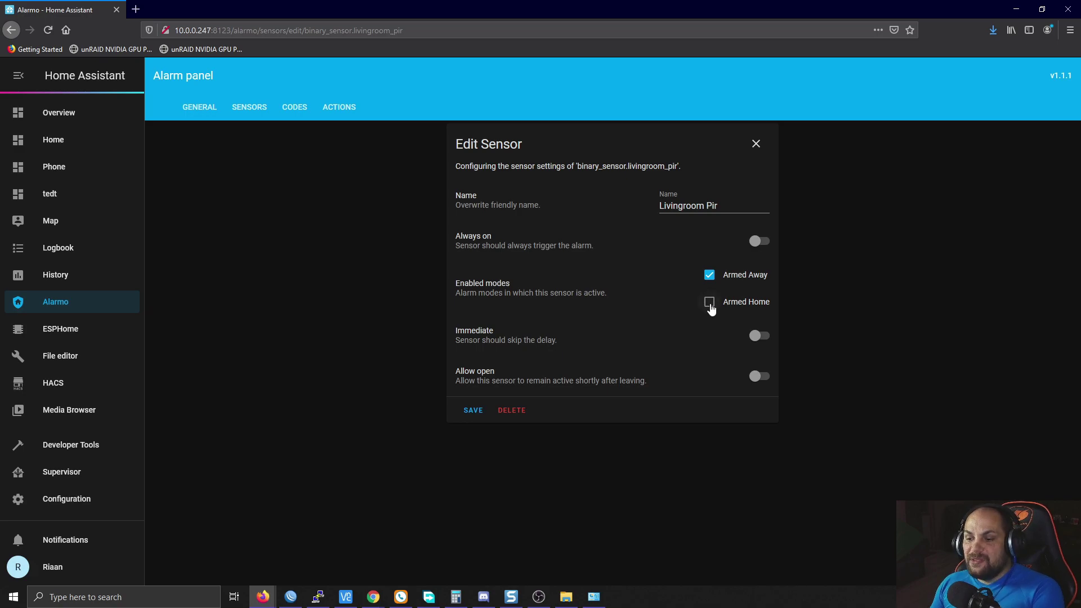
{"action": "left_click", "coordinate": [759, 338]}
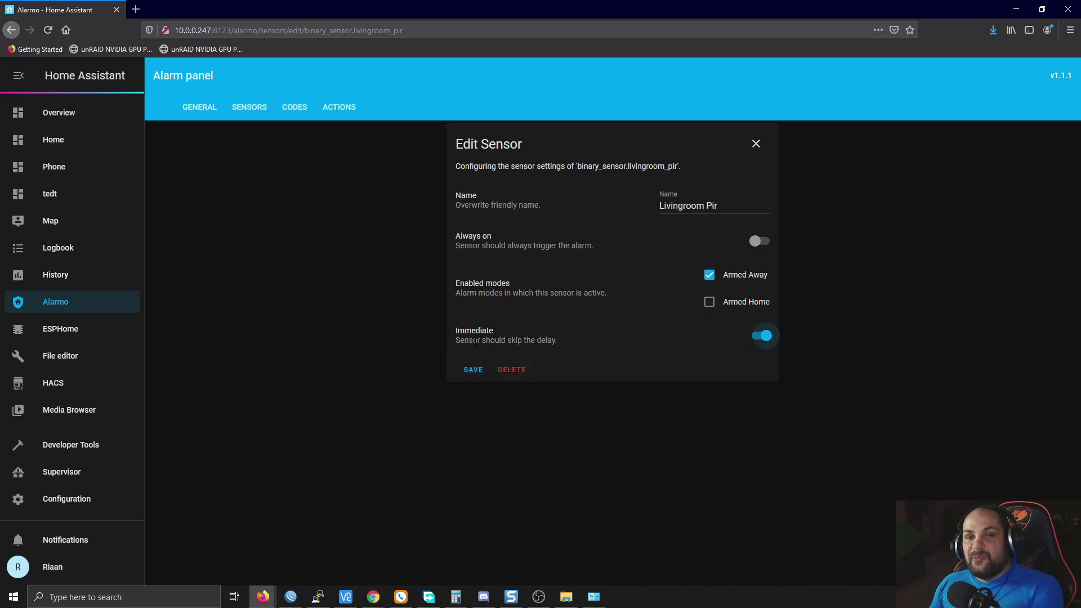
{"action": "left_click", "coordinate": [471, 369]}
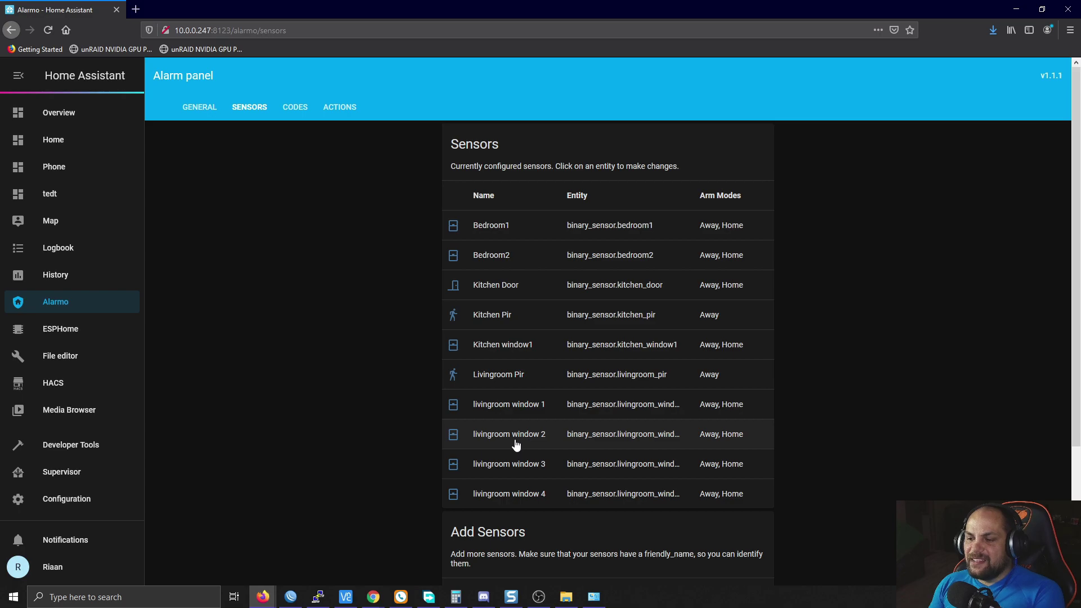
On the Codes tab, require a disarm code and choose PIN code as the format
{"action": "left_click", "coordinate": [294, 110]}
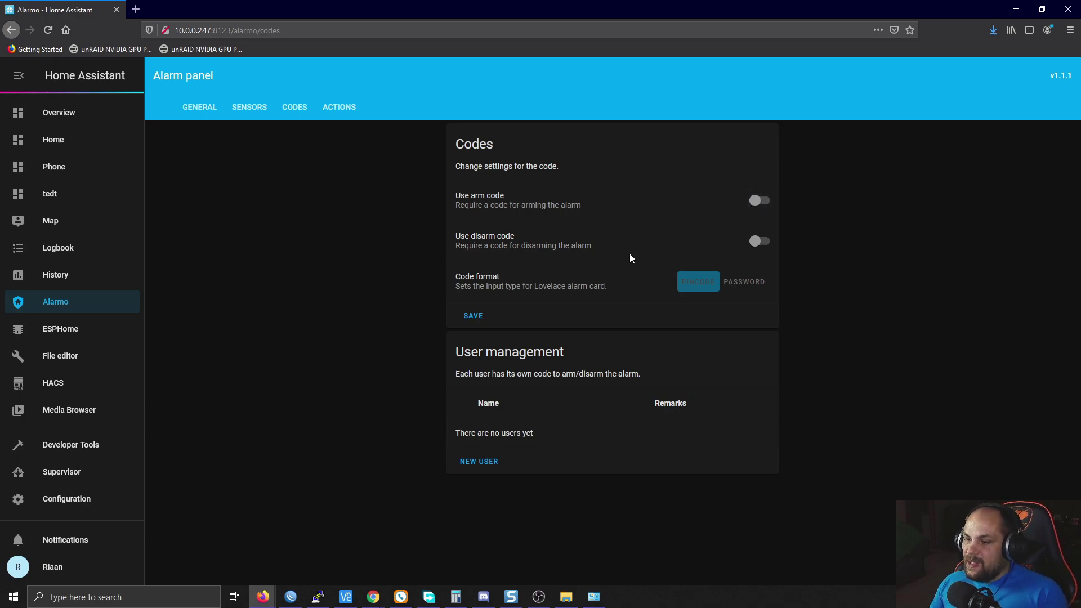
{"action": "left_click", "coordinate": [760, 241]}
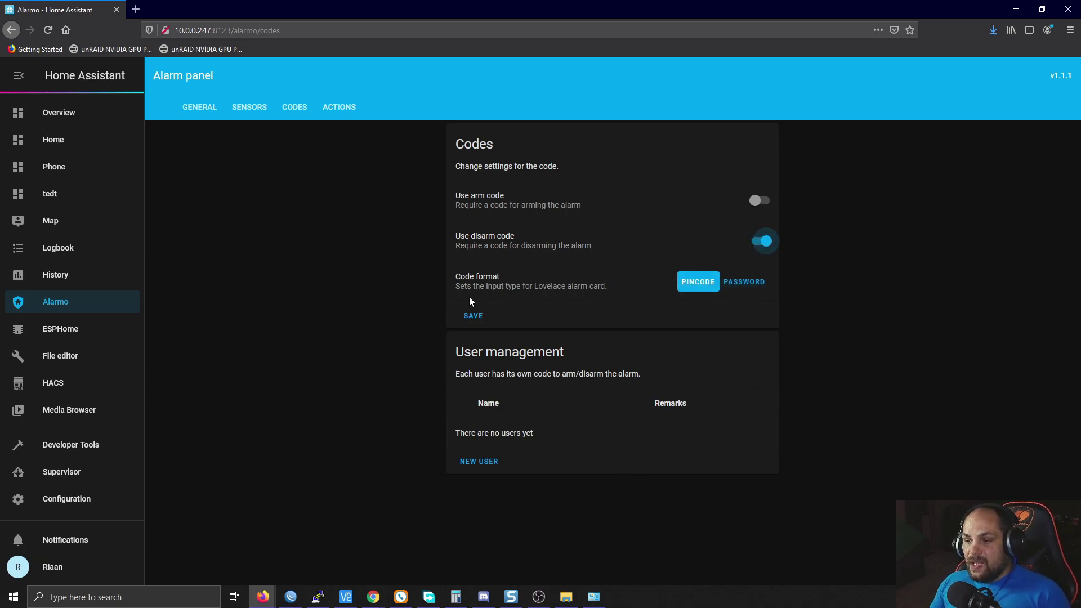
{"action": "left_click", "coordinate": [676, 281]}
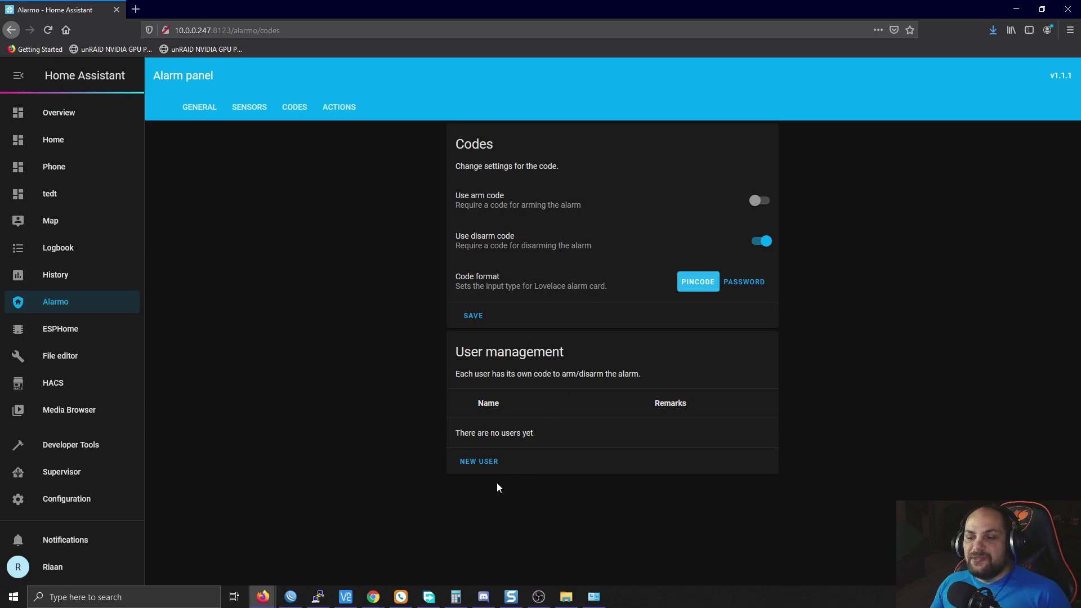
Create a new user named 'admin' with a PIN code, marked as administrator, and save it
{"action": "left_click", "coordinate": [498, 465]}
{"action": "left_click", "coordinate": [675, 209]}
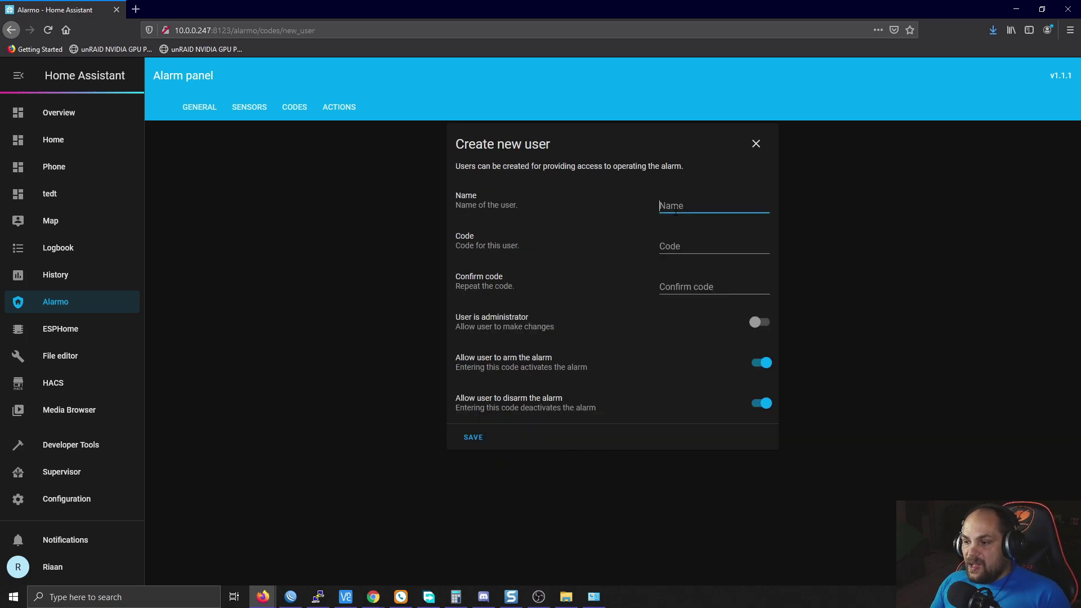
{"action": "type", "text": "admin"}
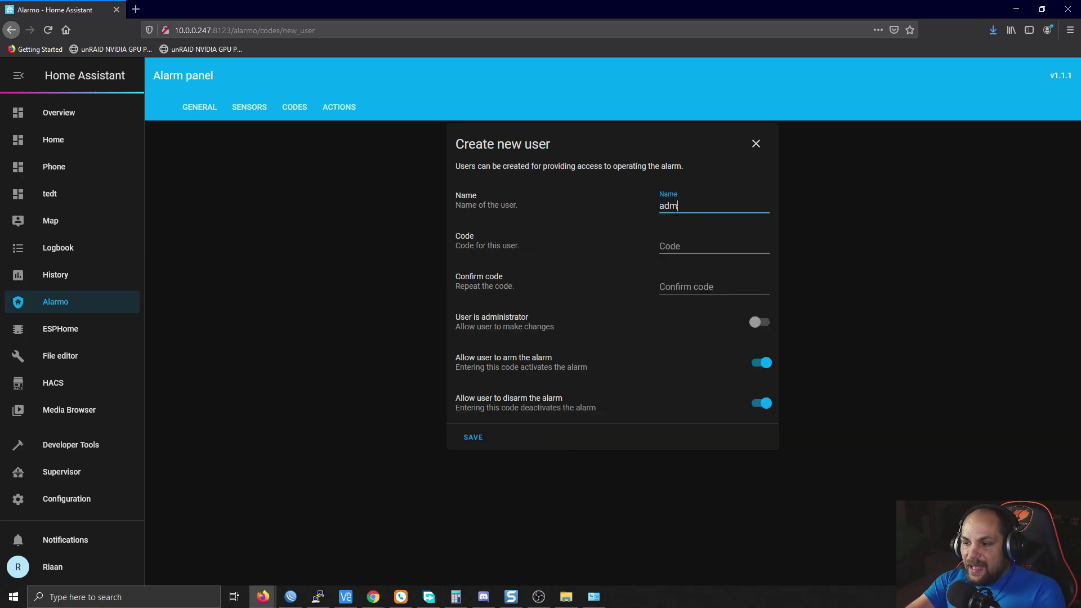
{"action": "left_click", "coordinate": [700, 249]}
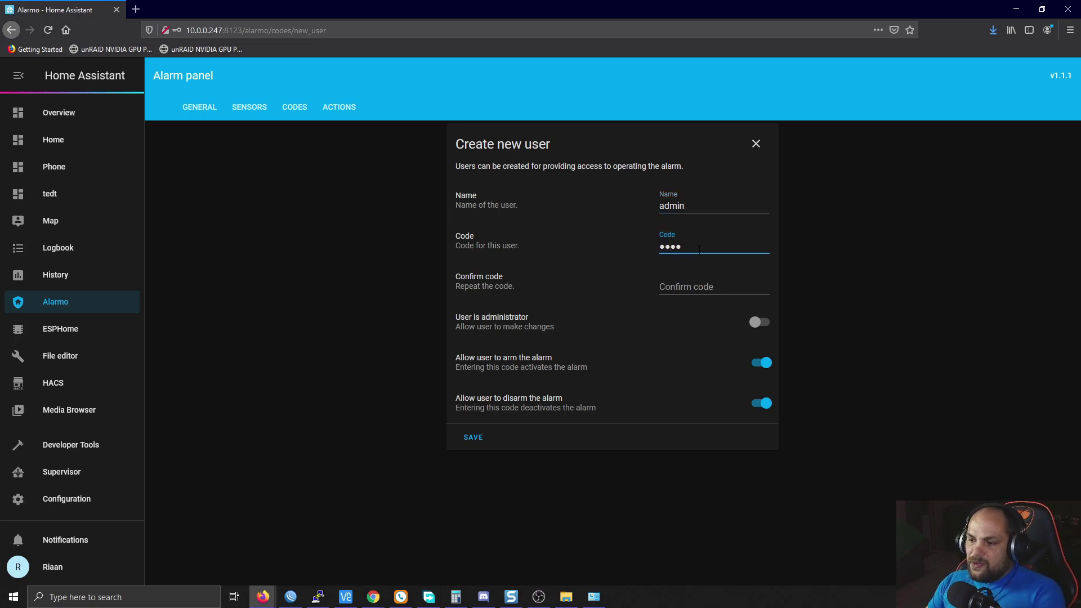
{"action": "left_click", "coordinate": [675, 289]}
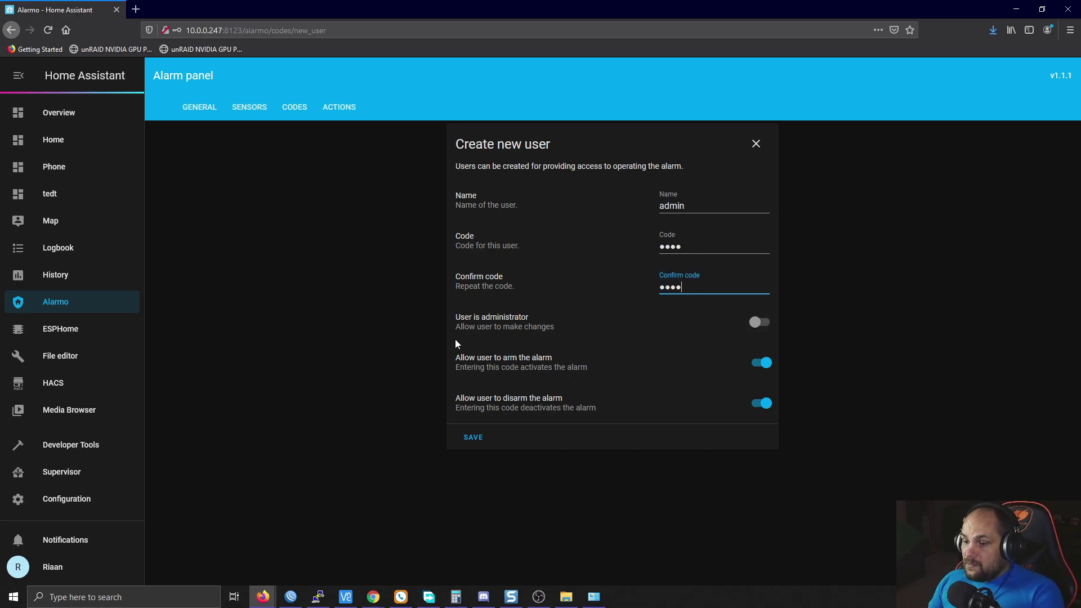
{"action": "left_click", "coordinate": [758, 324]}
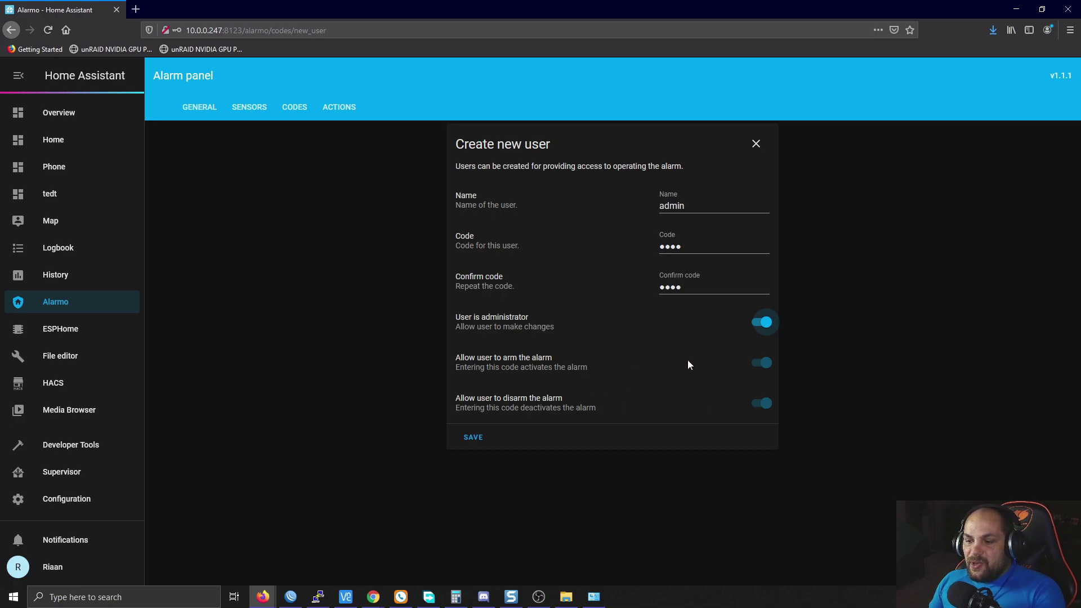
{"action": "left_click", "coordinate": [475, 441]}
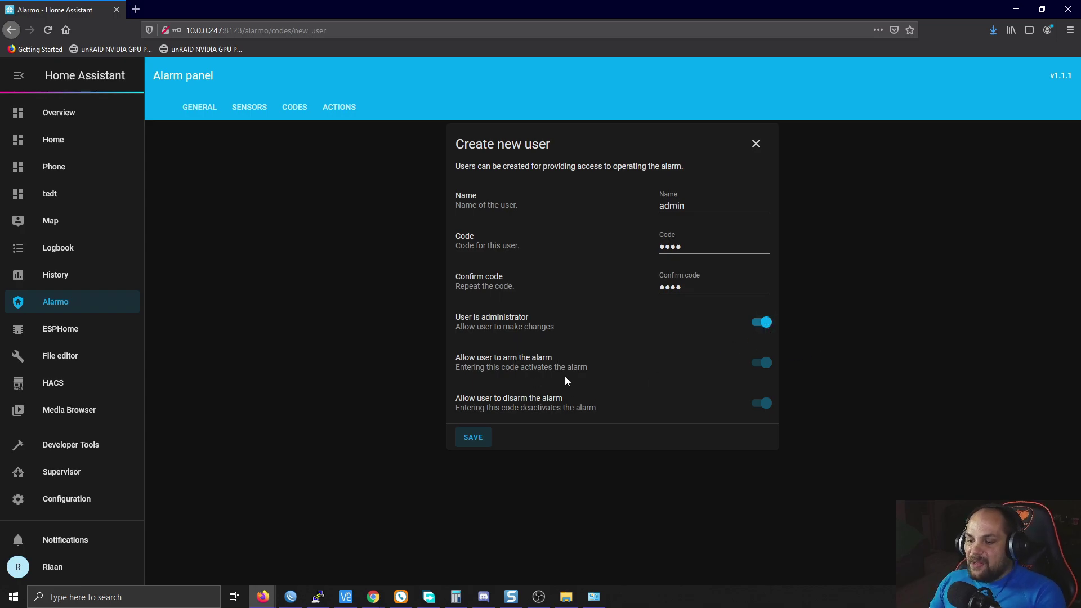
{"action": "left_click", "coordinate": [482, 439]}
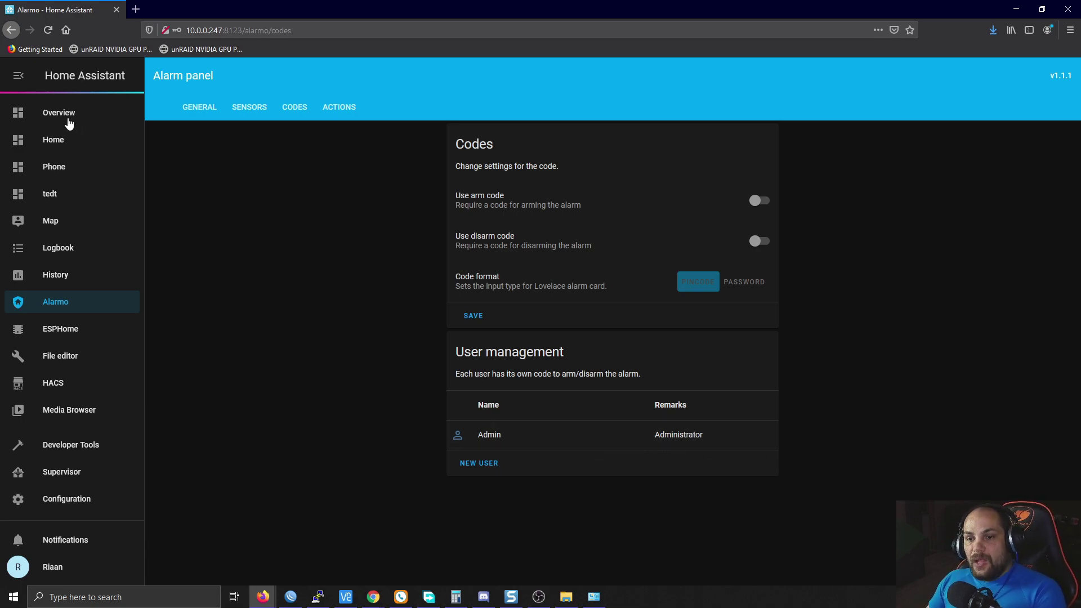
Turn on the 'Use arm code' setting
{"action": "left_click", "coordinate": [479, 195]}
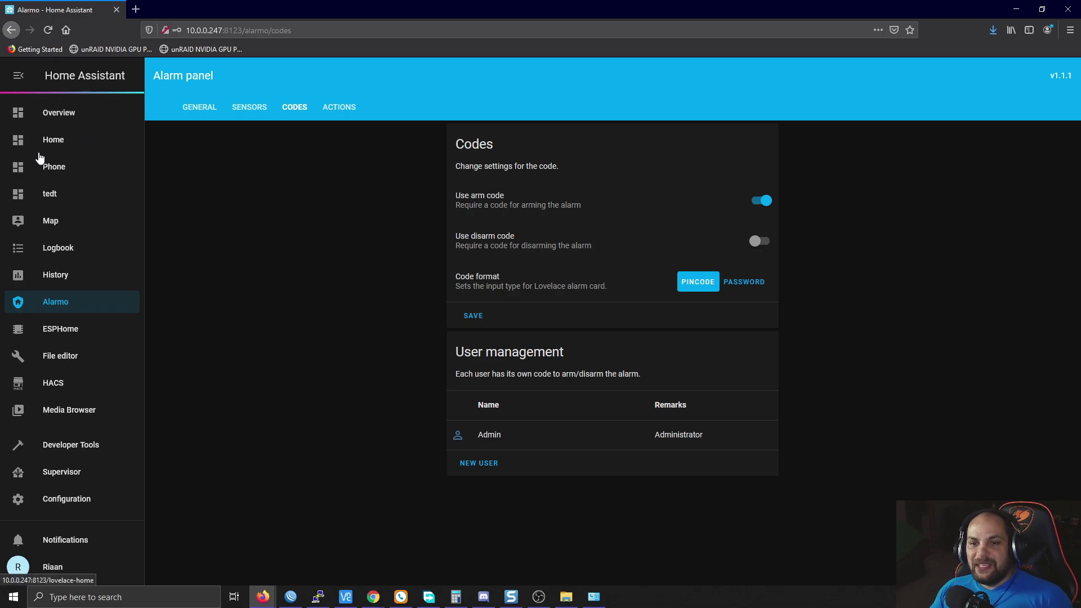
Add an Alarm Panel card for alarm_control_panel.alarmo to the Kitchen view
{"action": "left_click", "coordinate": [56, 114]}
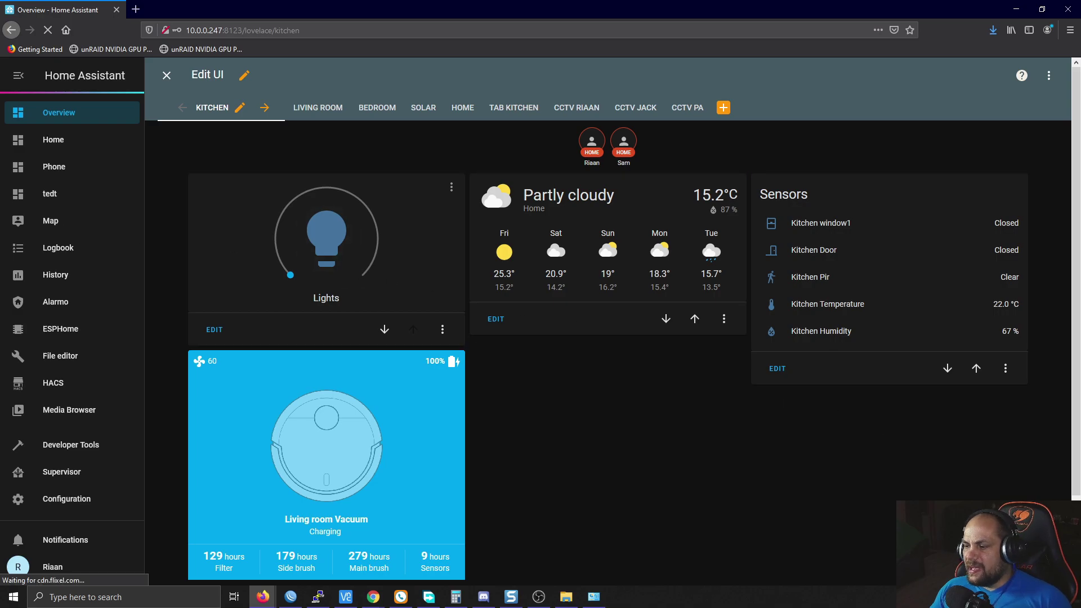
{"action": "left_click", "coordinate": [1024, 569]}
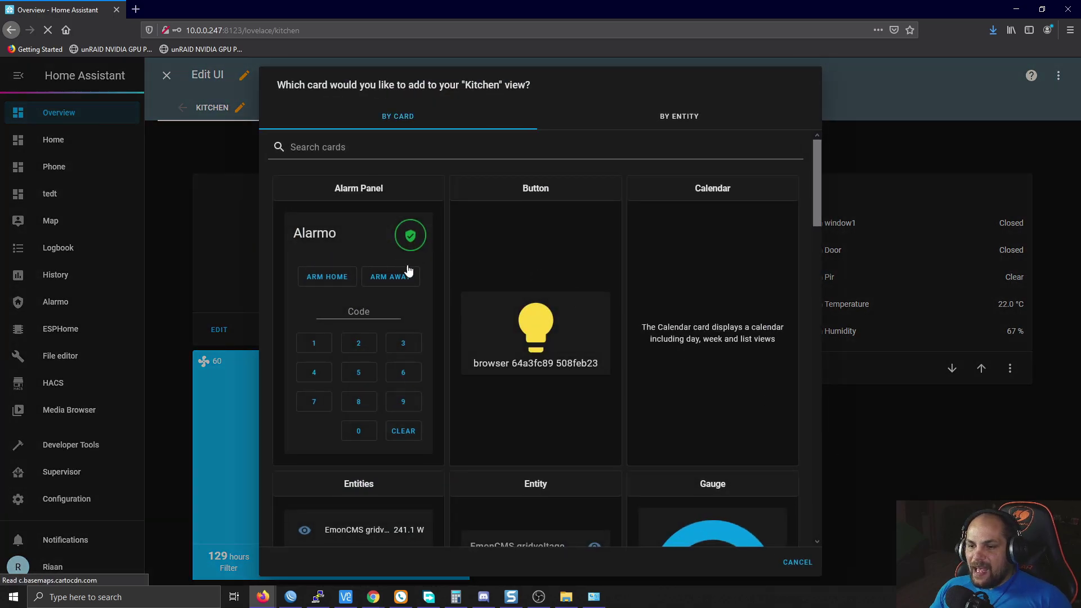
{"action": "left_click", "coordinate": [415, 364]}
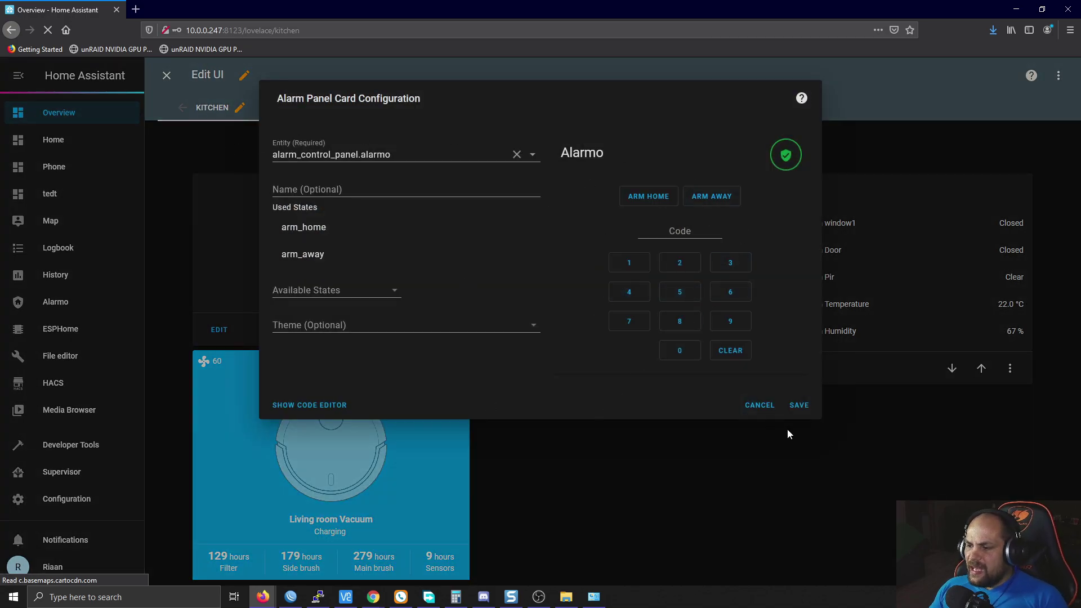
{"action": "scroll", "coordinate": [798, 344], "scroll_direction": "down", "scroll_amount": 2}
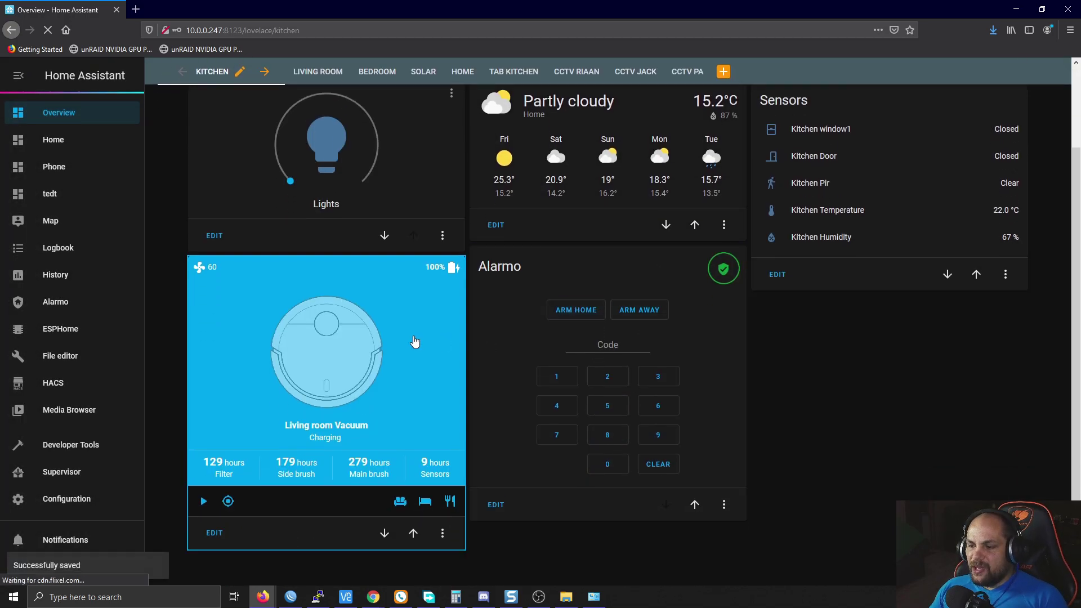
Arm Away from the card, disarm with the four-digit code, then open Alarmo's Actions tab
{"action": "left_click", "coordinate": [638, 311]}
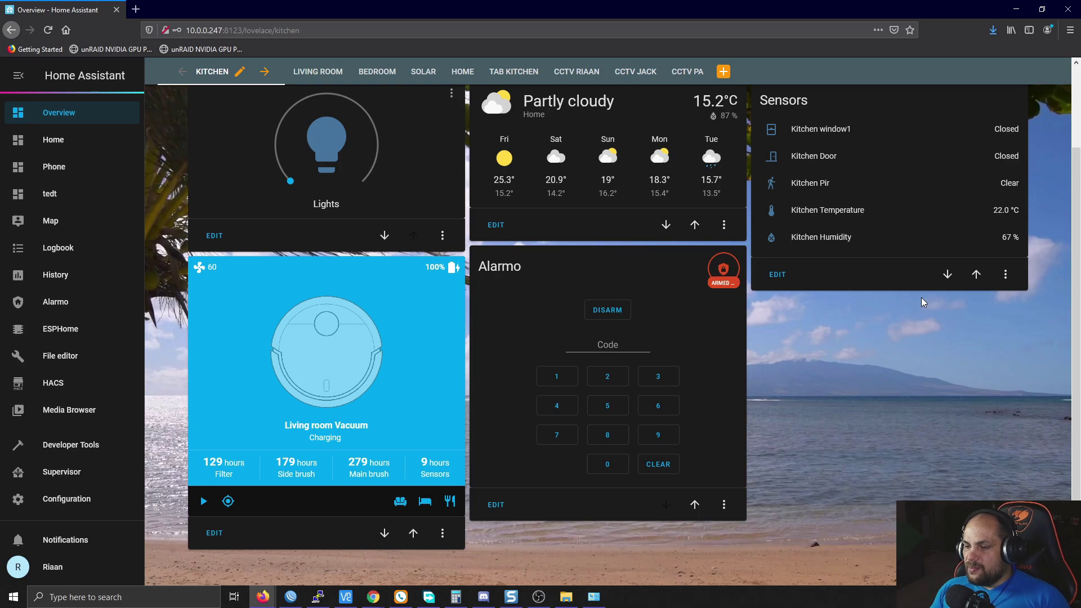
{"action": "left_click", "coordinate": [559, 378]}
{"action": "left_click", "coordinate": [608, 377]}
{"action": "left_click", "coordinate": [654, 379]}
{"action": "left_click", "coordinate": [557, 406]}
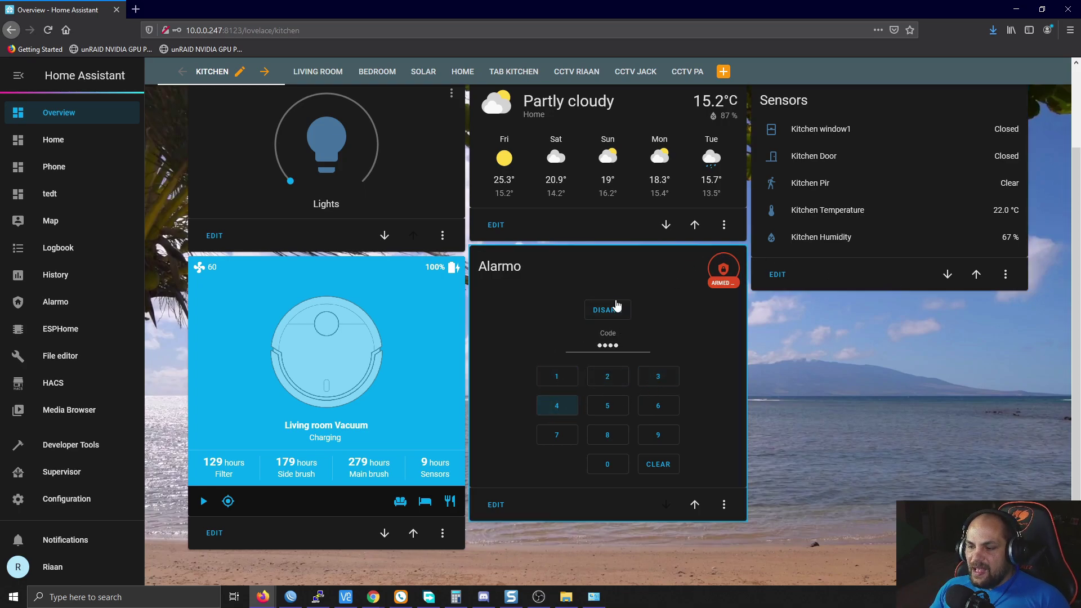
{"action": "left_click", "coordinate": [606, 313]}
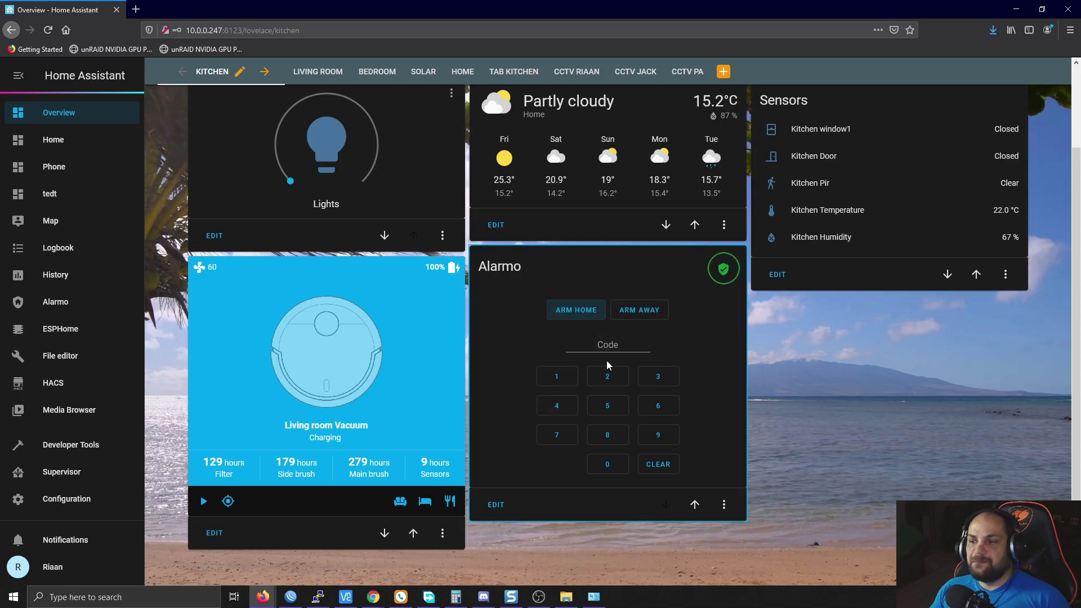
{"action": "left_click", "coordinate": [53, 304]}
{"action": "left_click", "coordinate": [340, 108]}
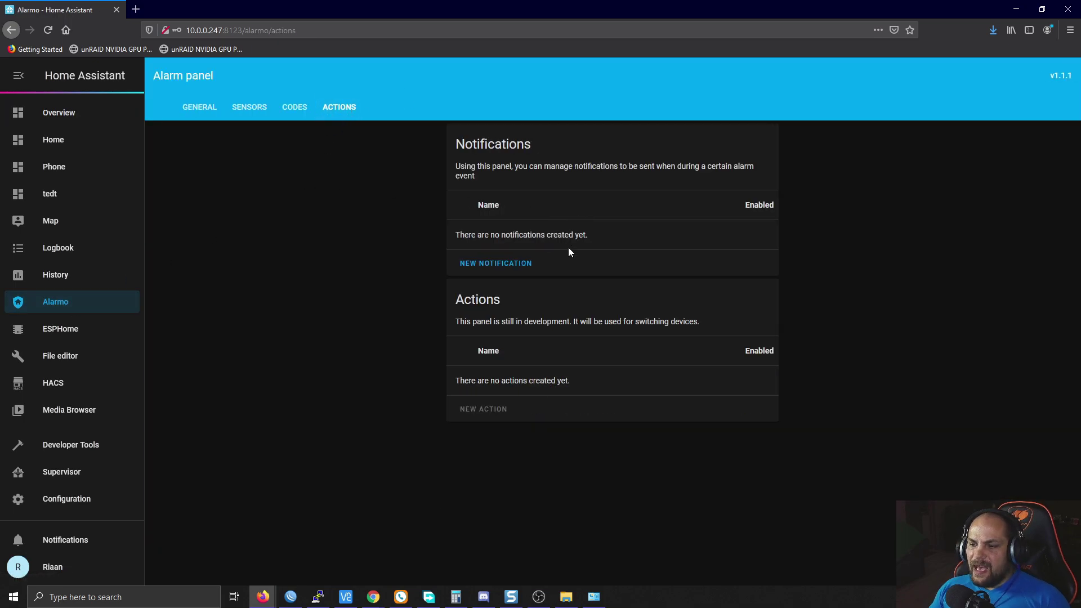
Start a new notification and review the Event options without choosing one
{"action": "left_click", "coordinate": [494, 263]}
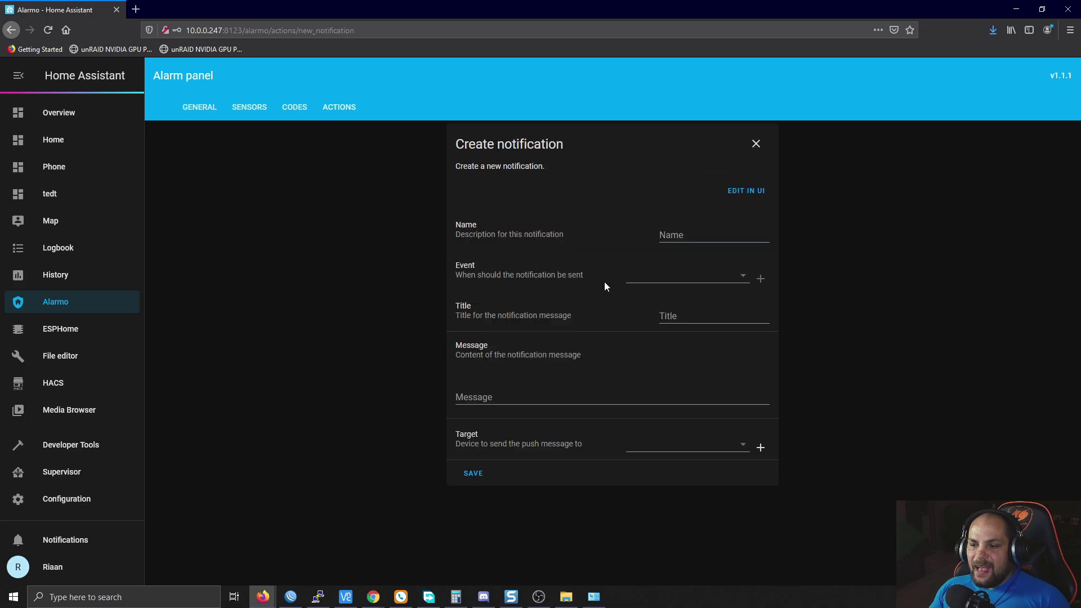
{"action": "left_click", "coordinate": [743, 275]}
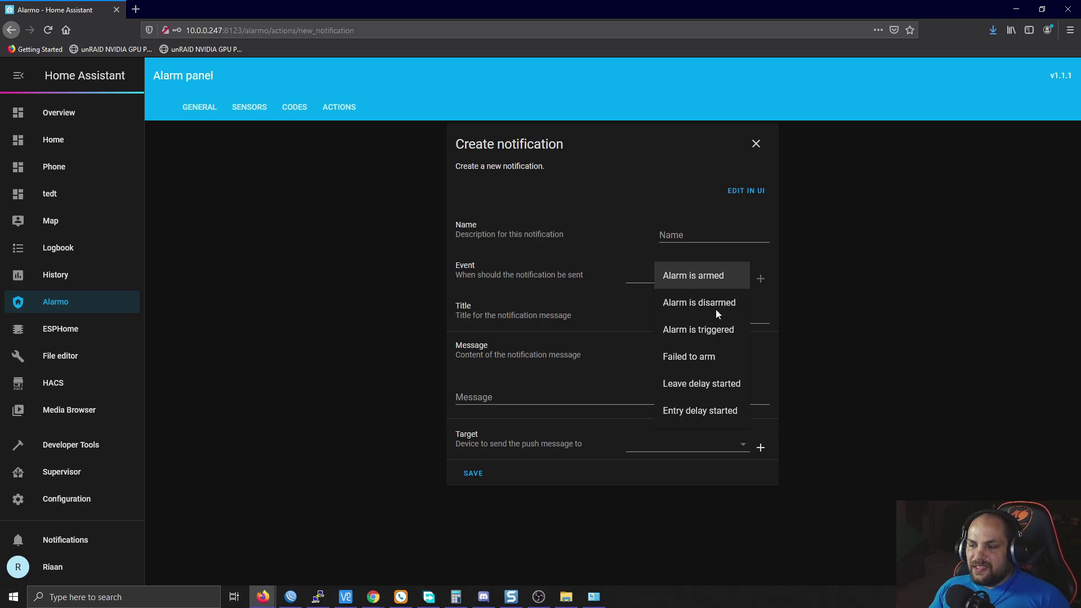
{"action": "left_click", "coordinate": [861, 313]}
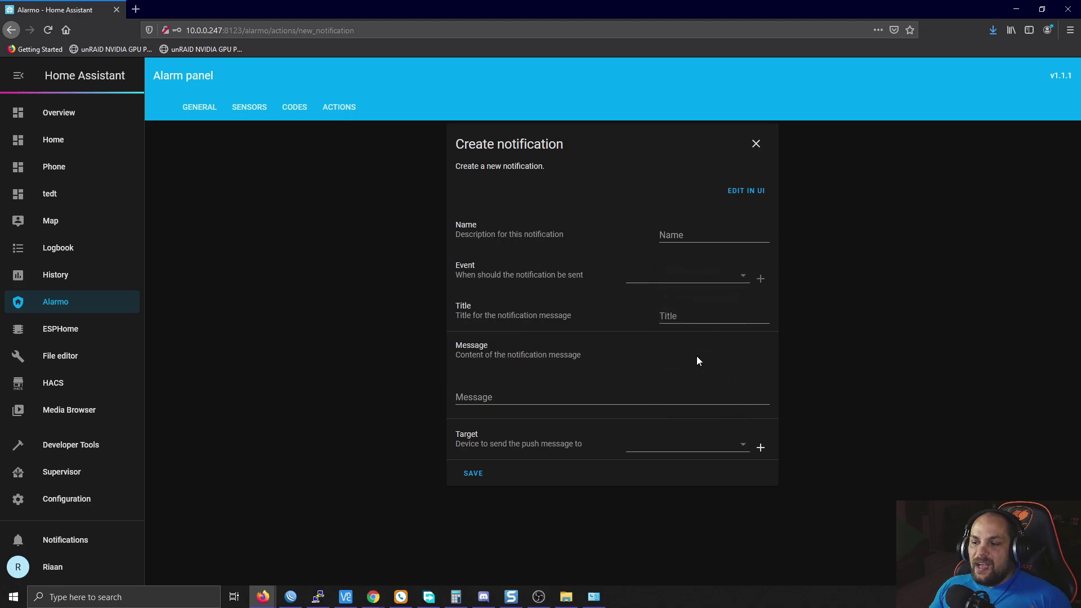
{"action": "left_click", "coordinate": [532, 401]}
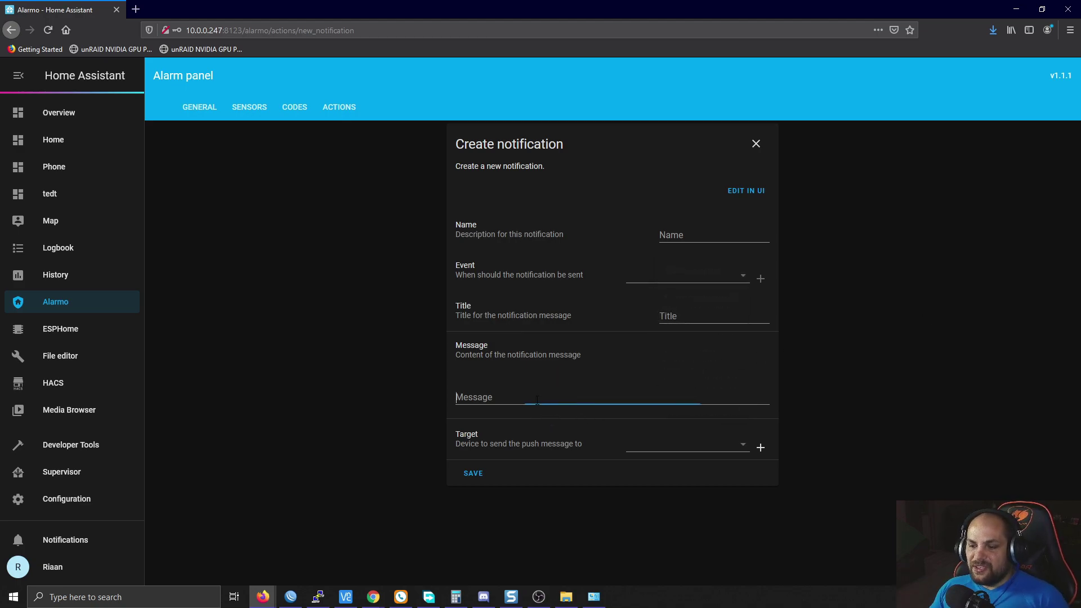
Review the available notification targets twice, leaving the Target field empty
{"action": "left_click", "coordinate": [734, 448]}
{"action": "scroll", "coordinate": [654, 496], "scroll_direction": "down", "scroll_amount": 2}
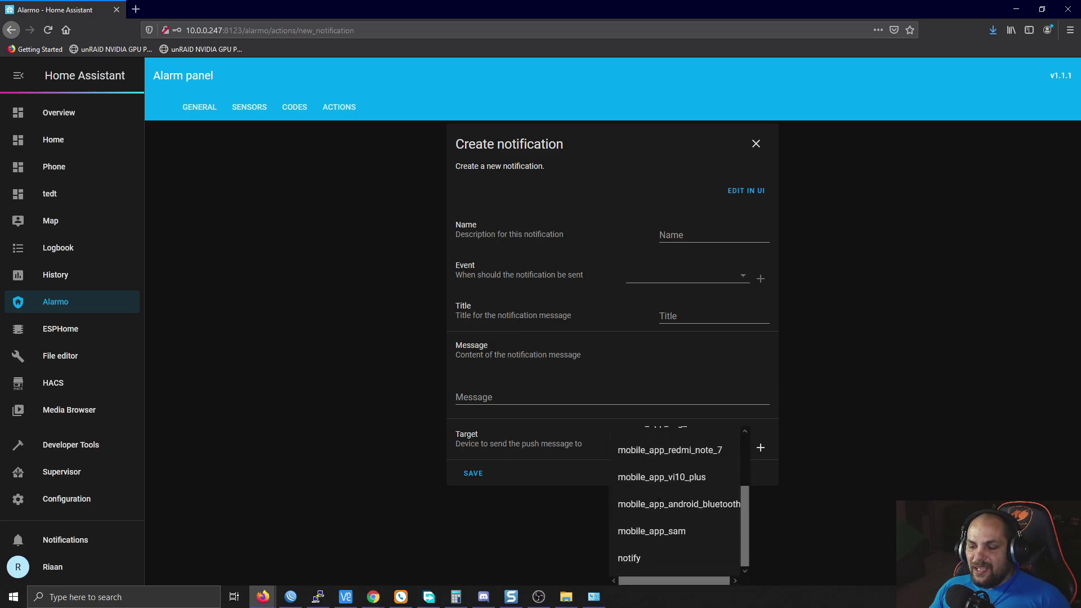
{"action": "scroll", "coordinate": [657, 506], "scroll_direction": "up", "scroll_amount": 3}
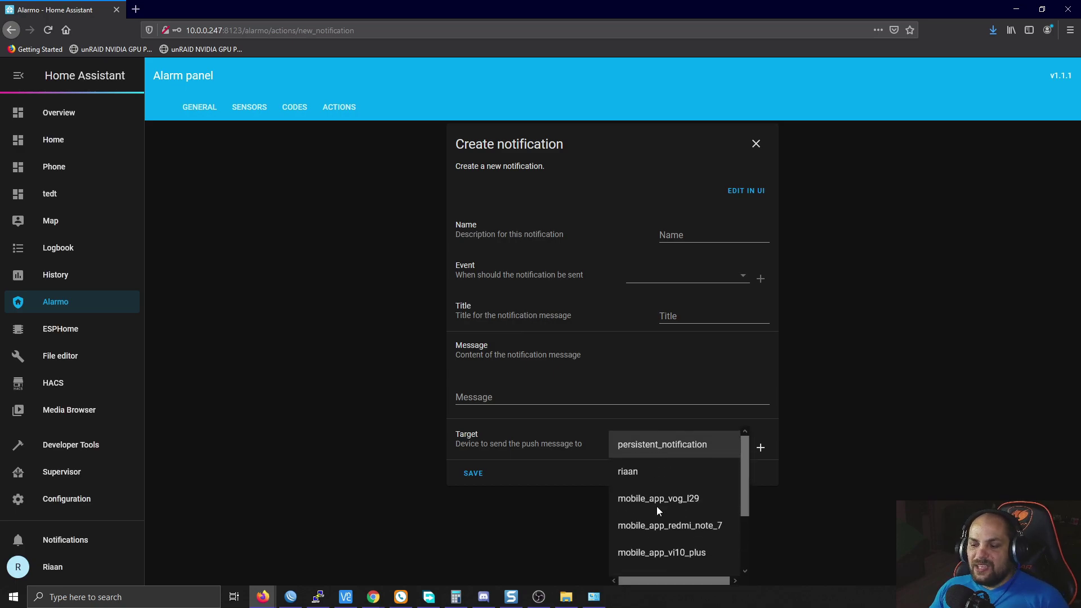
{"action": "left_click", "coordinate": [798, 486]}
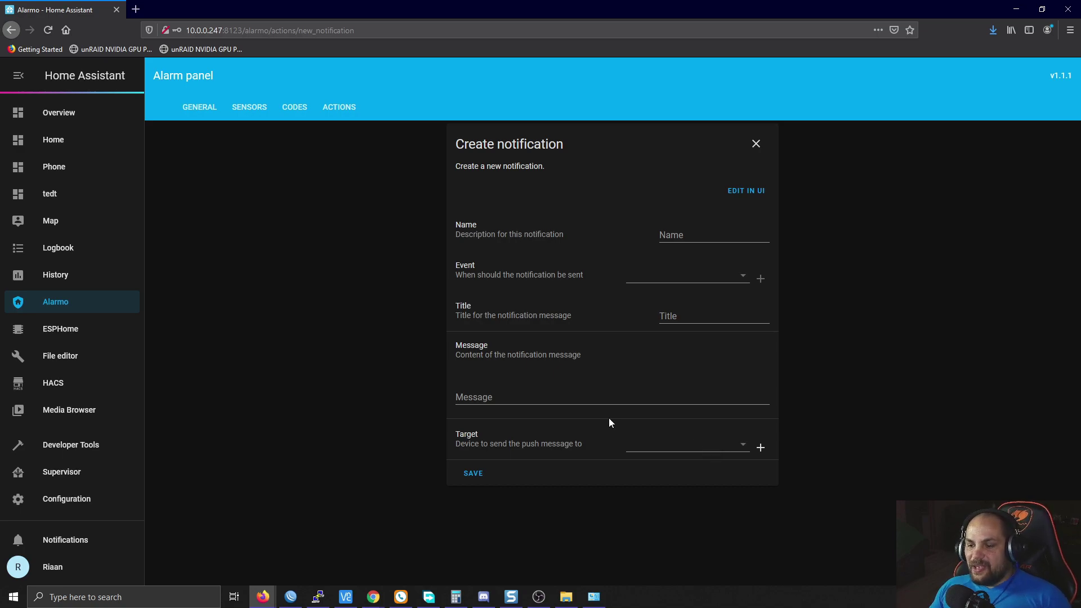
{"action": "left_click", "coordinate": [718, 454]}
{"action": "scroll", "coordinate": [676, 517], "scroll_direction": "down", "scroll_amount": 2}
{"action": "scroll", "coordinate": [677, 538], "scroll_direction": "up", "scroll_amount": 2}
{"action": "left_click", "coordinate": [936, 441]}
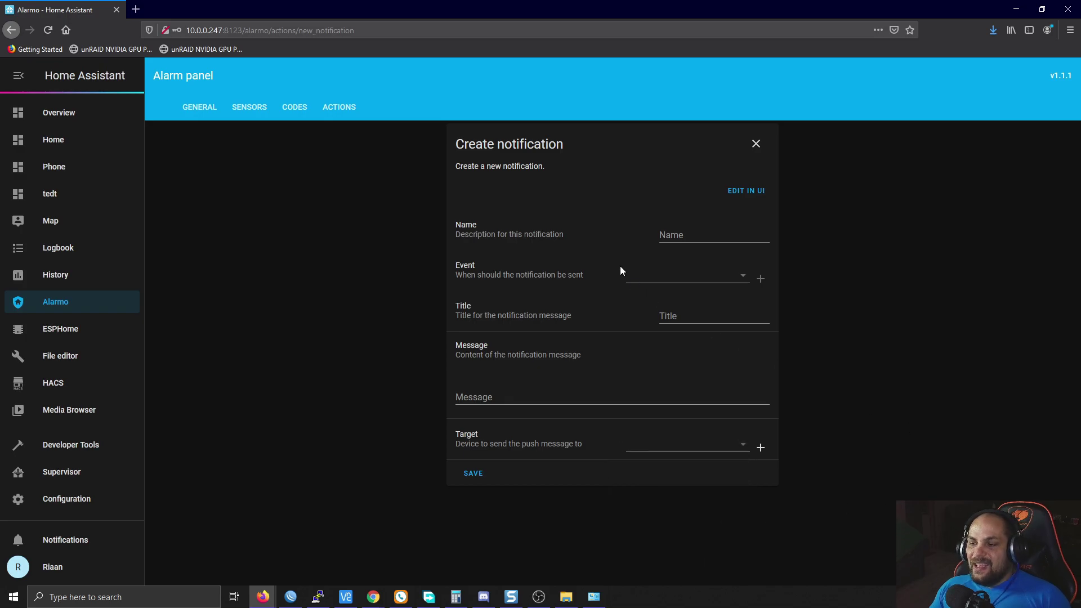